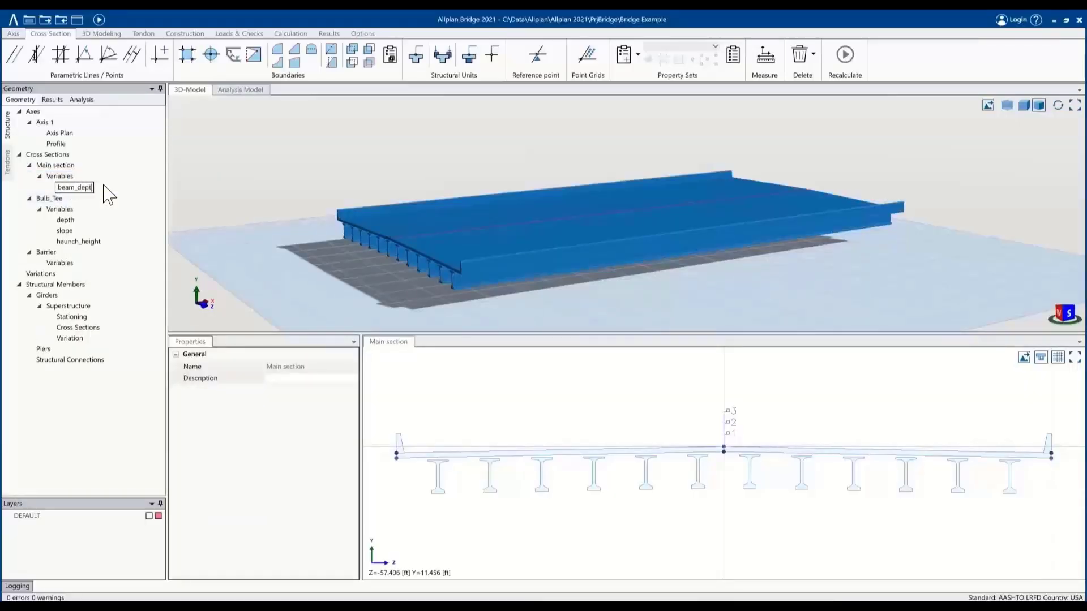
Name the main section's new length variable beam_depth and set its value to 6.5 ft.
key(Return)
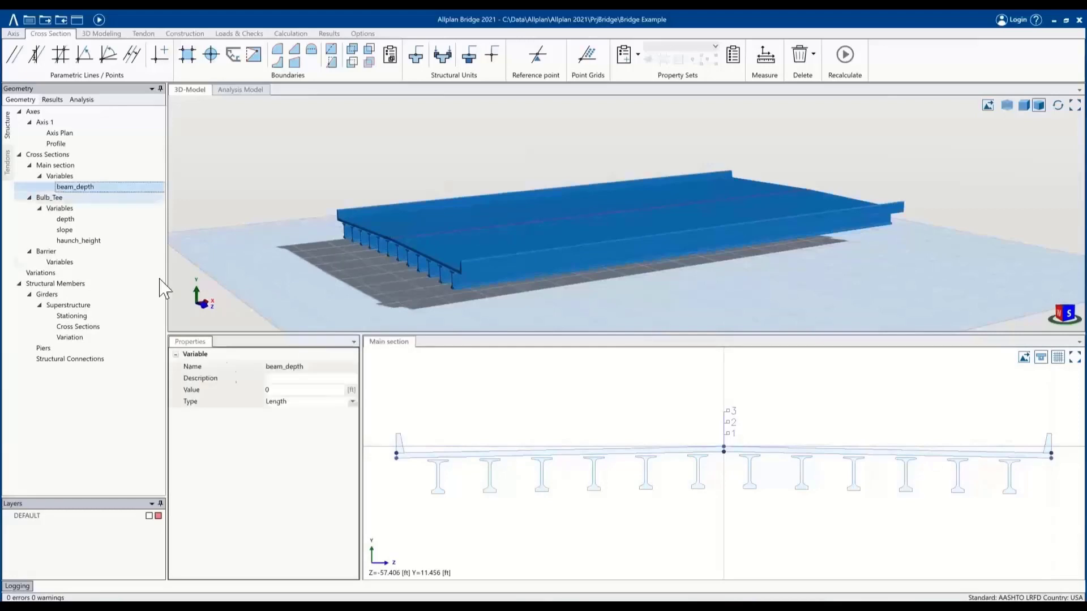
click(291, 390)
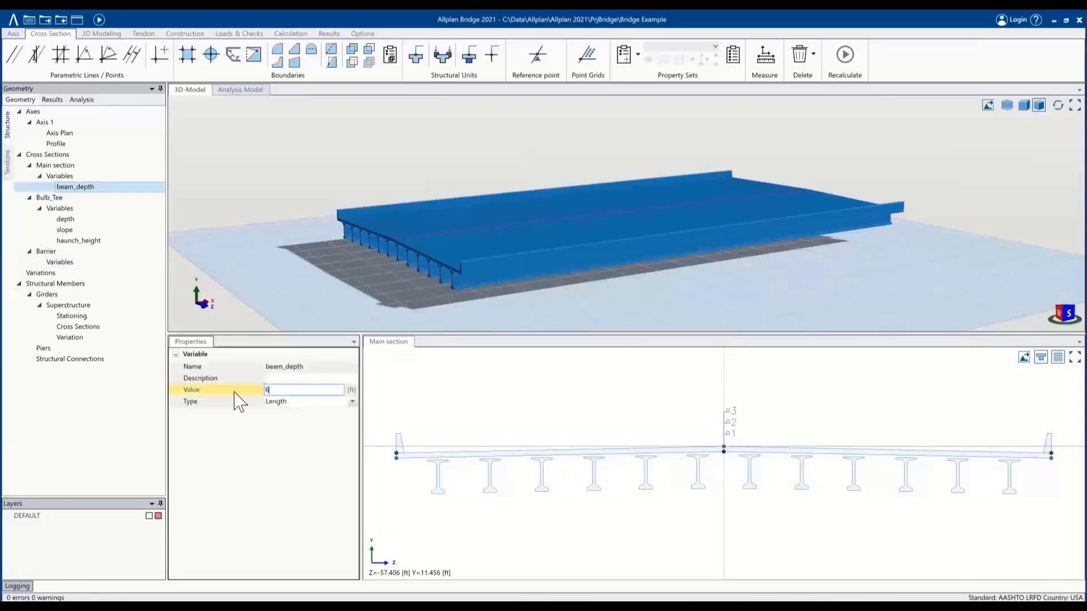
key(Tab)
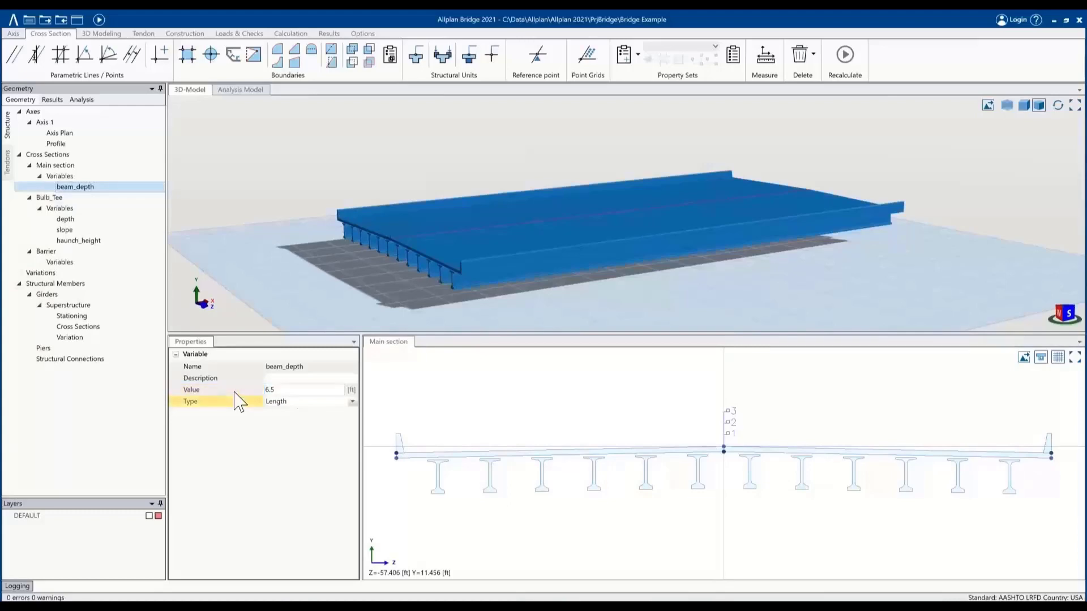
Add a length variable named haunch to the main section with a value of 0.5 ft.
click(98, 178)
right_click(98, 180)
click(117, 186)
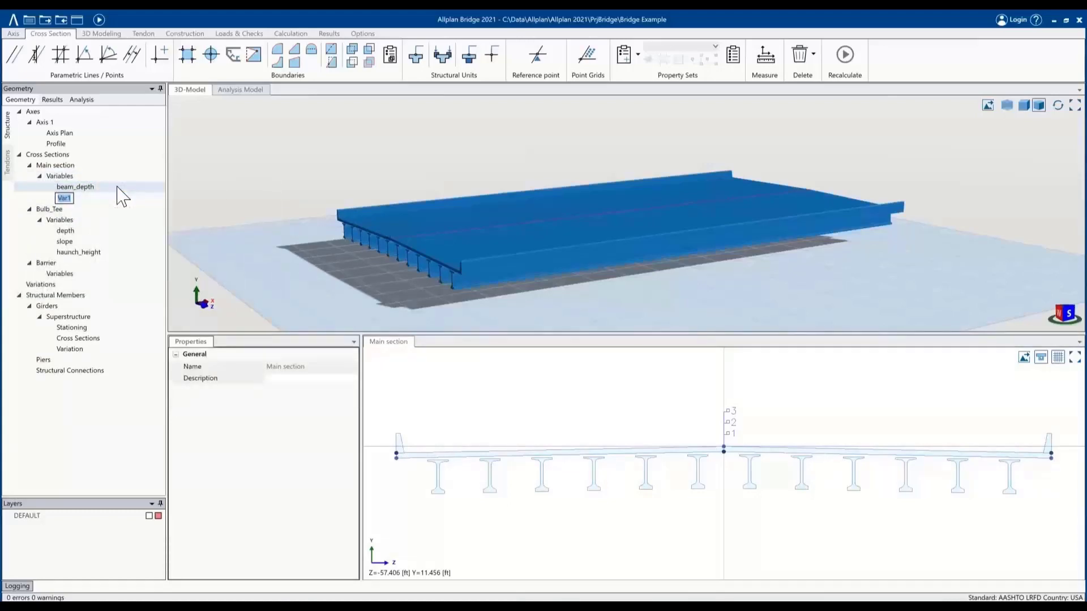
text(haunch)
key(Return)
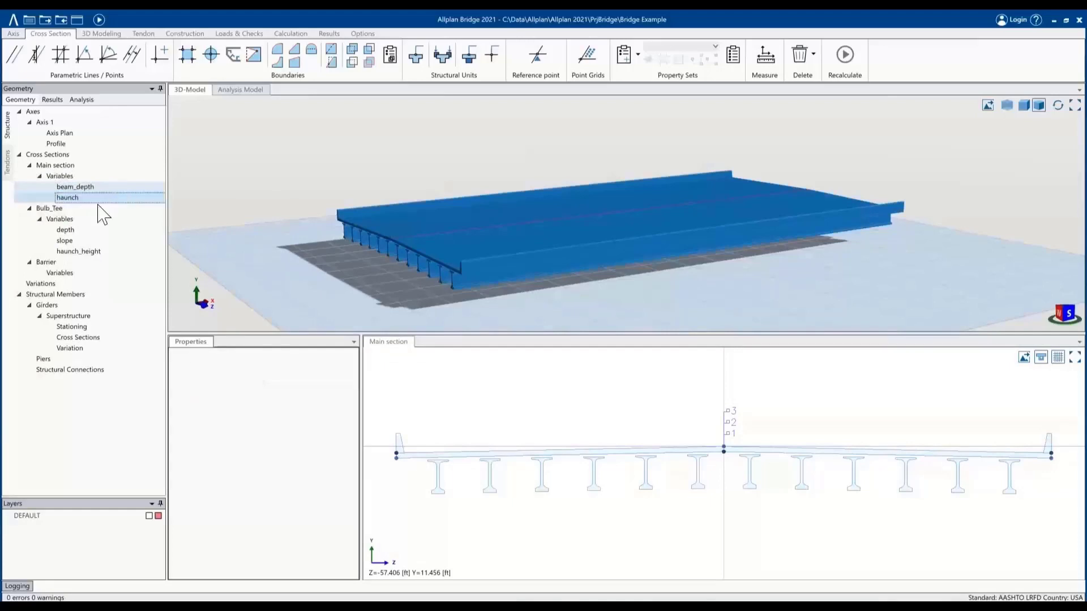
click(286, 390)
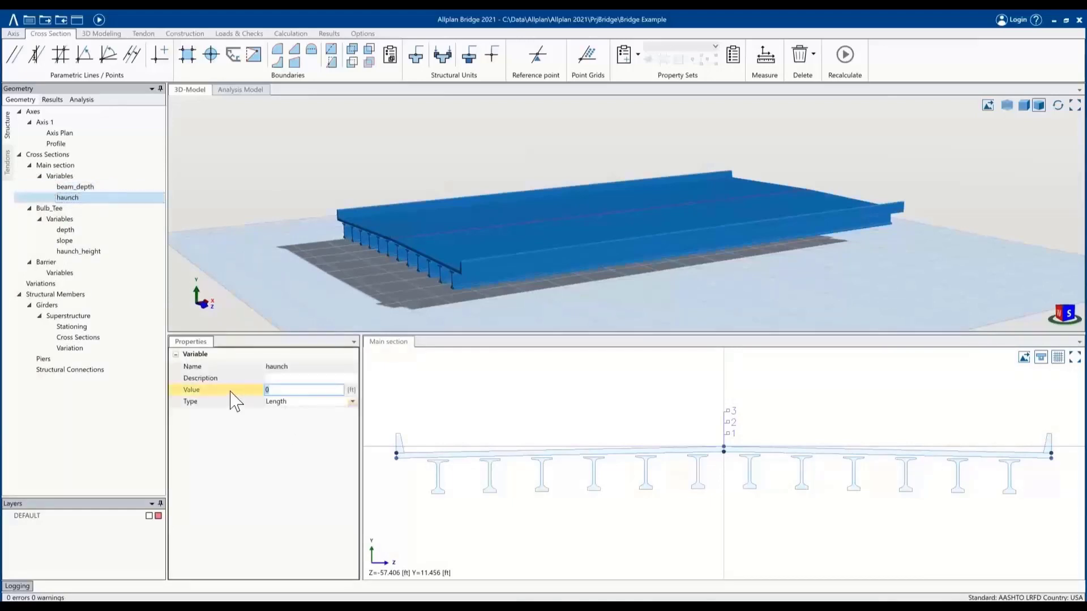
text(.5)
click(233, 402)
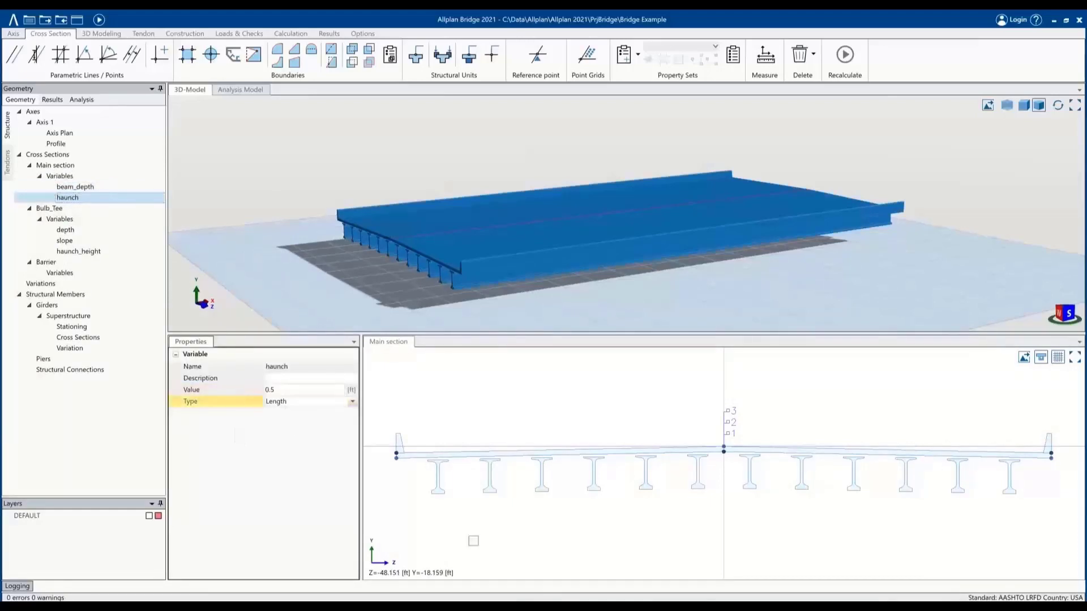
Assign the beam_depth variable to the depth of the six Bulb_Tee beams left of the main section's centerline.
click(446, 497)
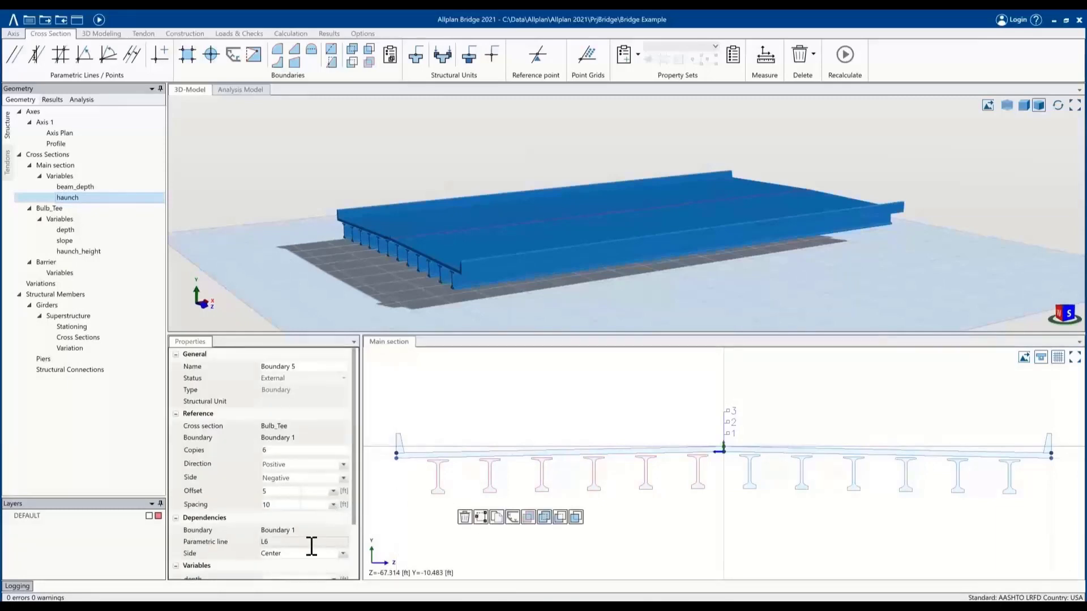
scroll(312, 543, down, 3)
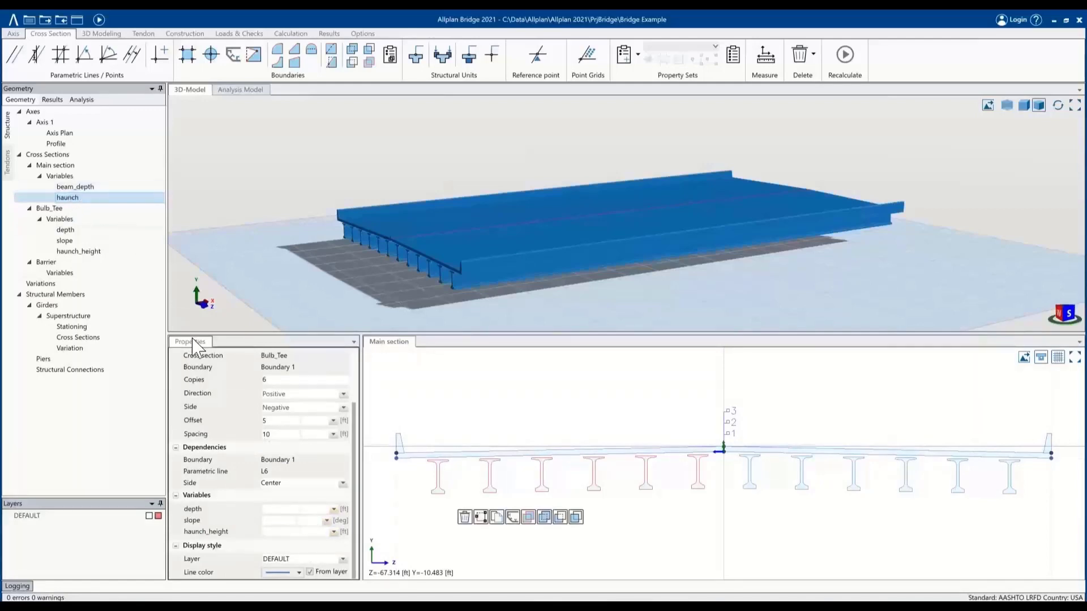
click(334, 509)
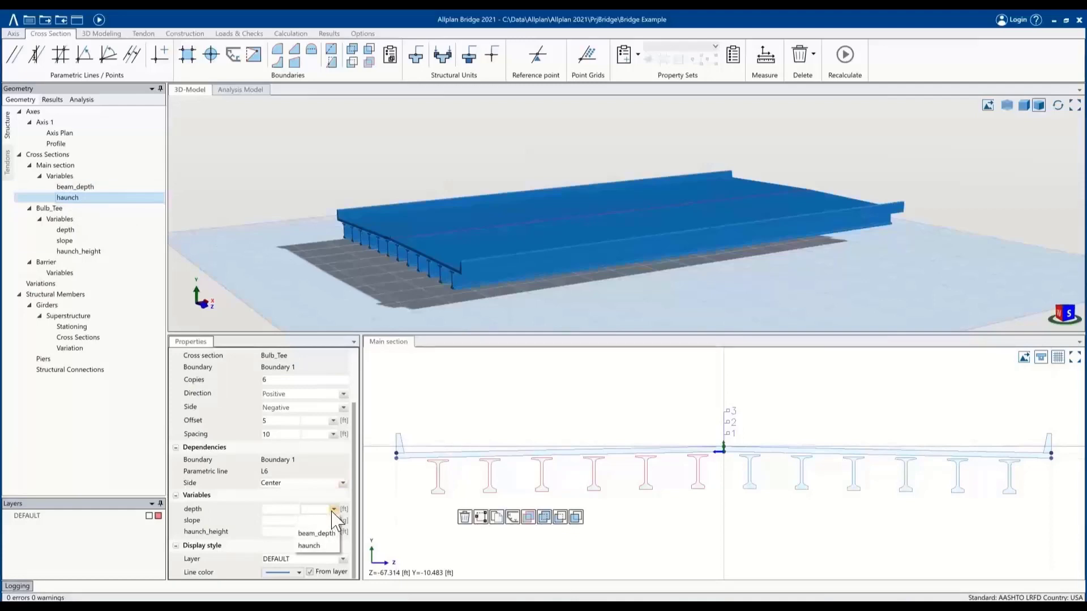
click(319, 534)
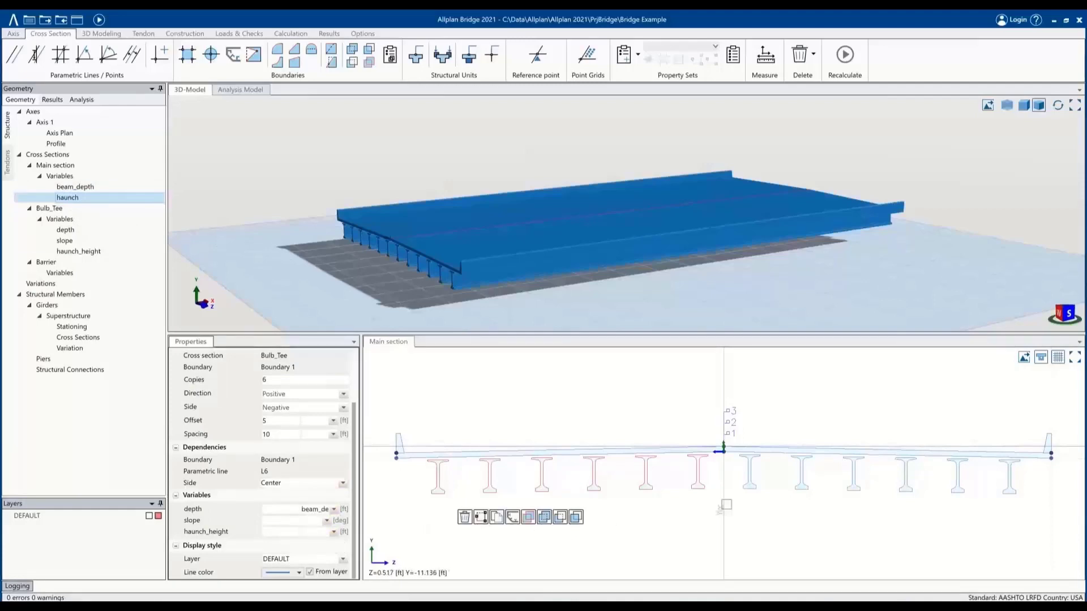
Assign the beam_depth variable to the depth of the six Bulb_Tee beams right of the main section's centerline.
click(751, 482)
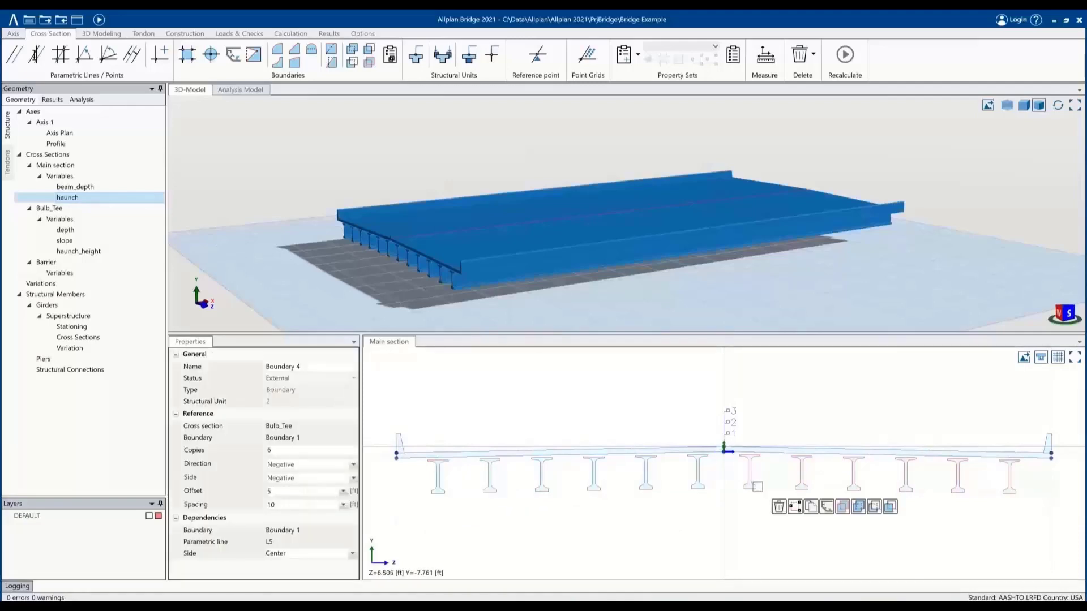
scroll(266, 512, down, 3)
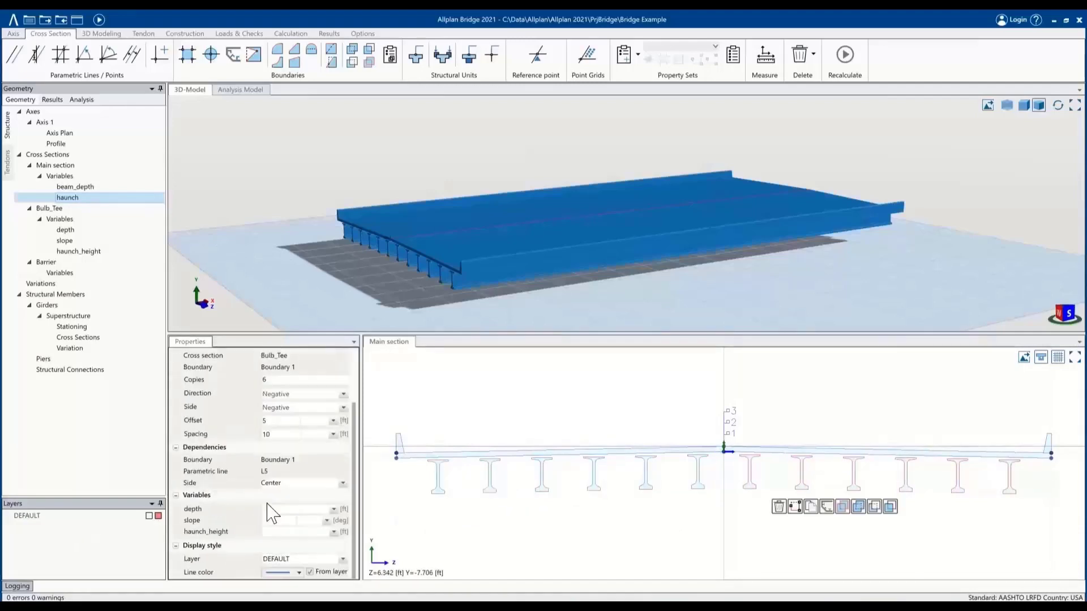
click(333, 509)
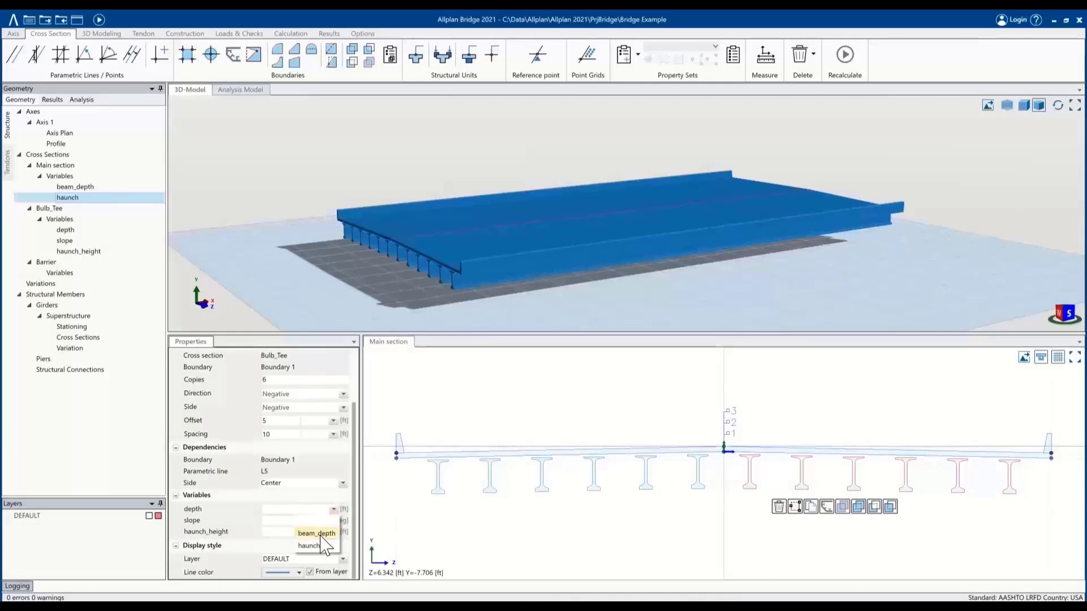
click(317, 546)
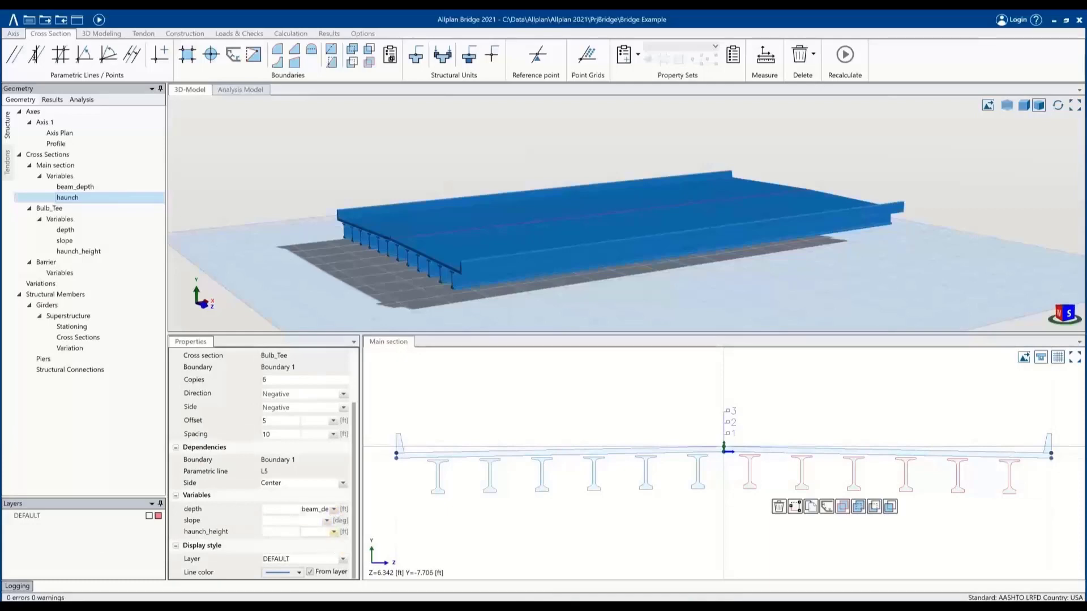
click(834, 547)
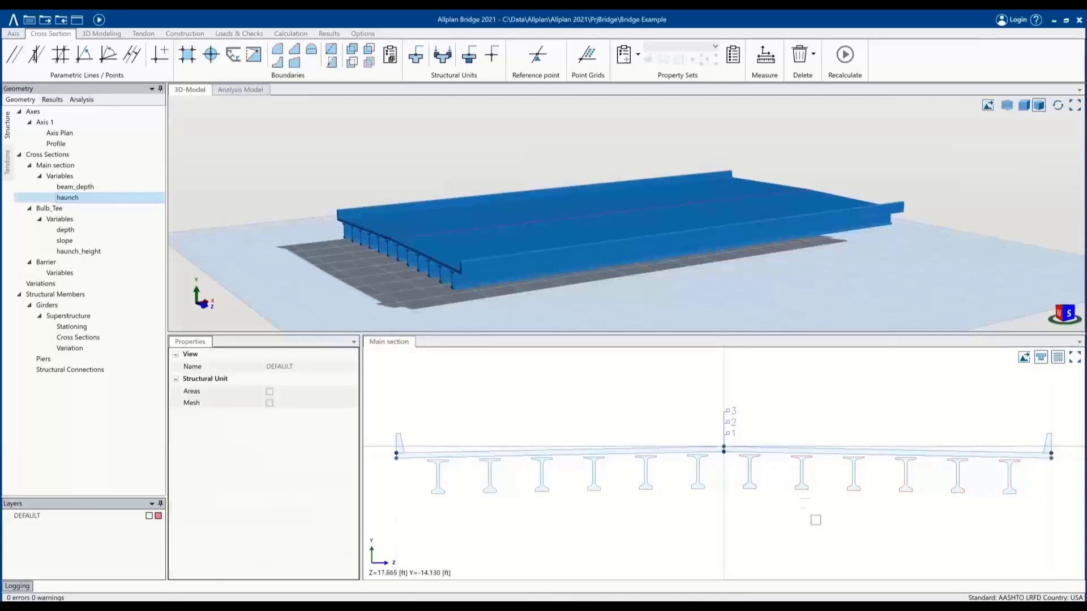
scroll(424, 320, down, 1)
middle_drag(698, 291, 868, 256)
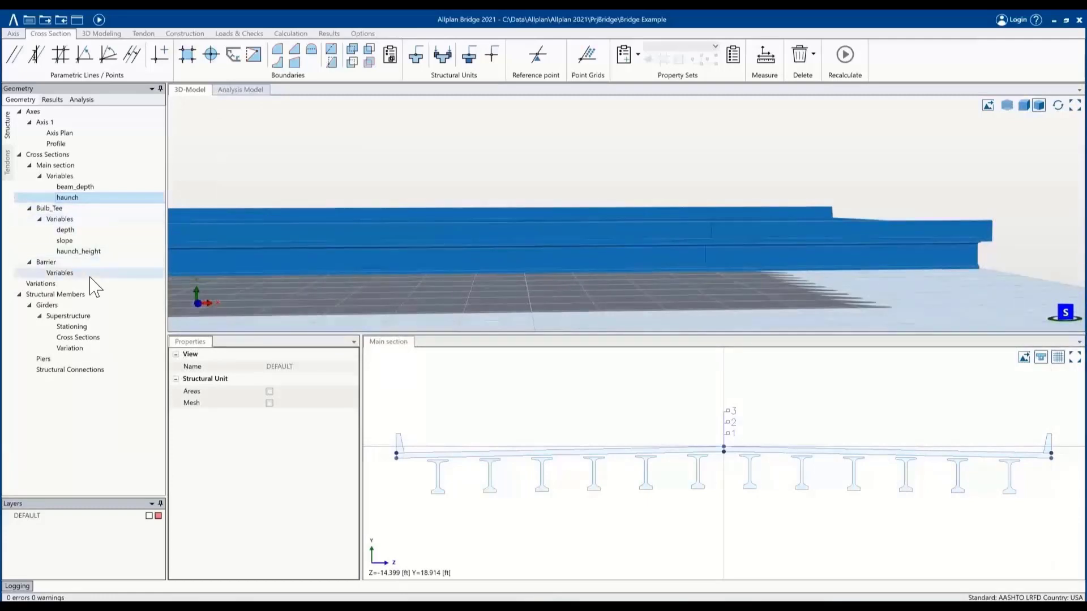
click(62, 273)
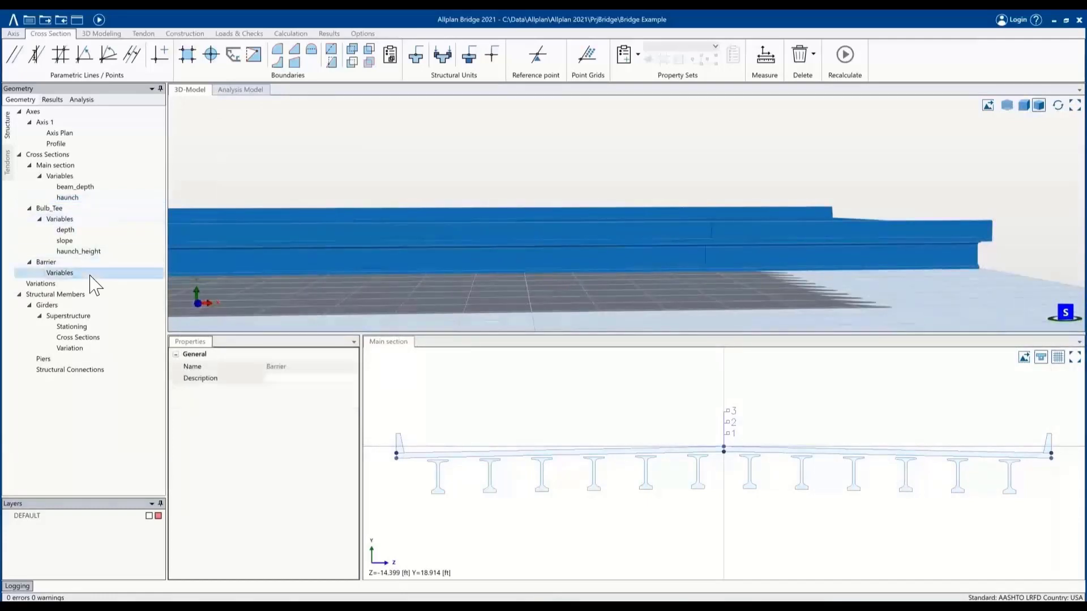
right_click(92, 281)
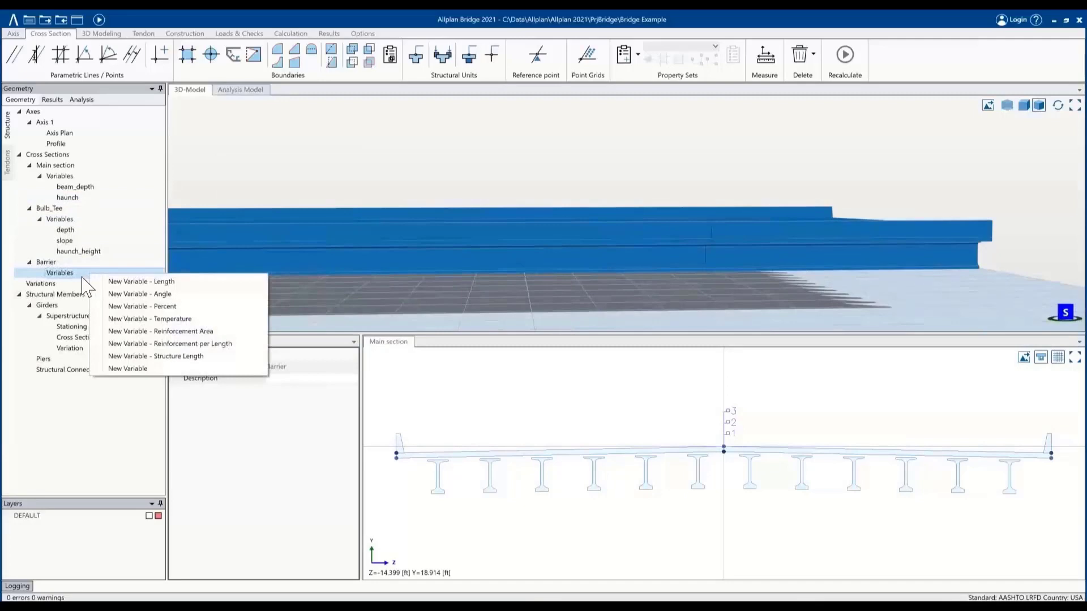
click(67, 286)
Create a new variation table named beam_depth.
right_click(67, 287)
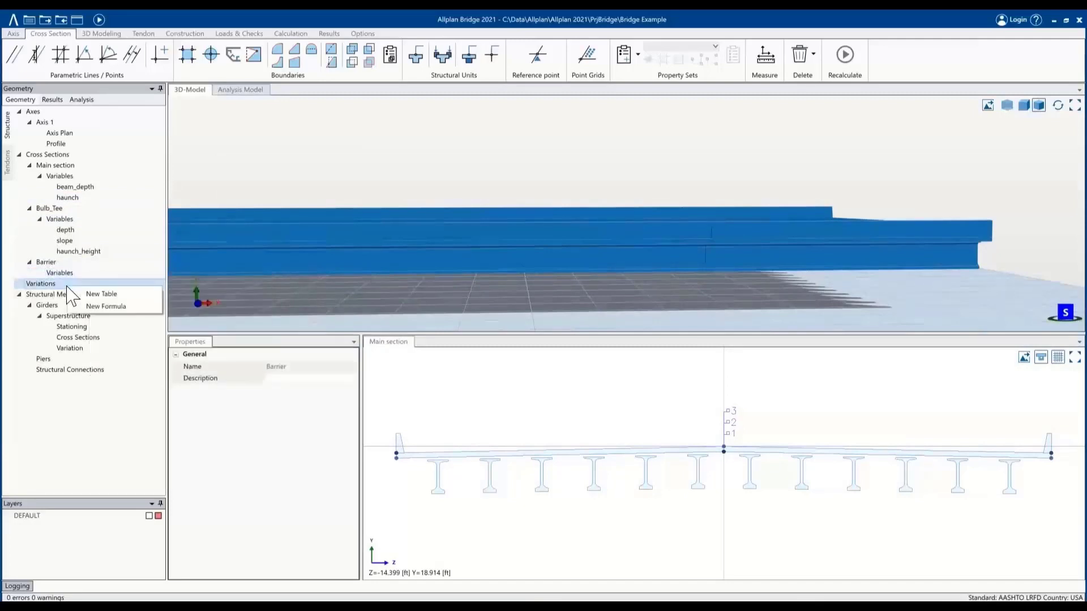
click(134, 298)
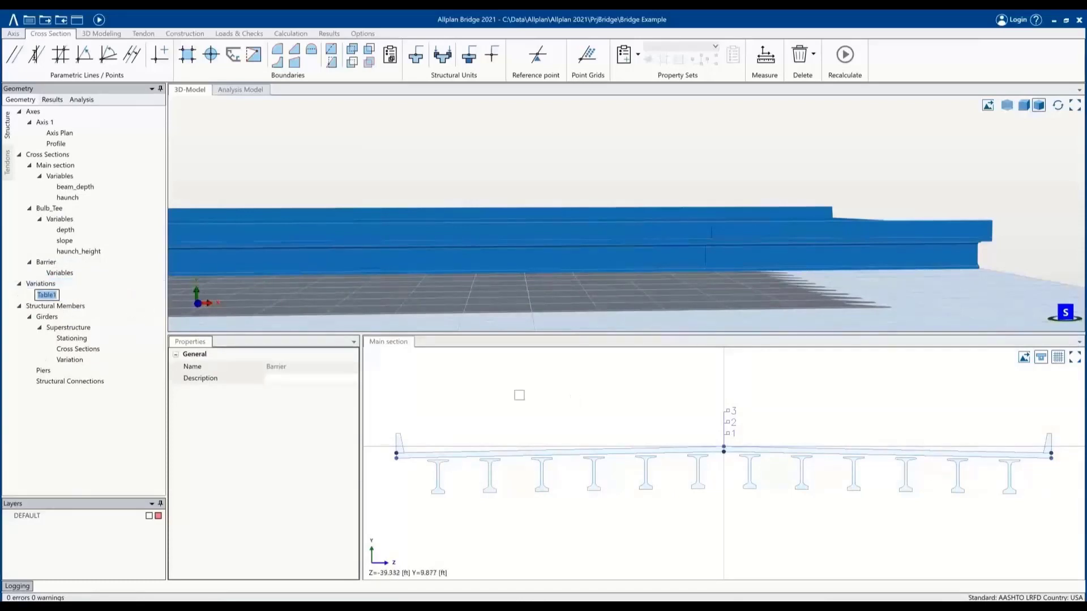
text(beam_depth)
key(Return)
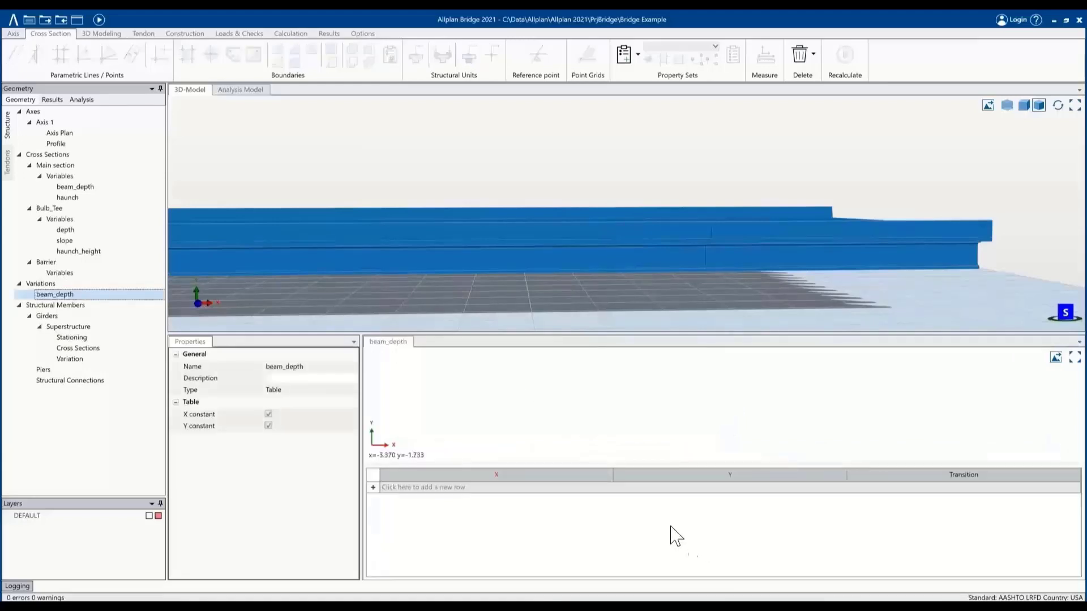
Add three rows to the beam_depth table with X values 0, 160 and 225.
click(564, 488)
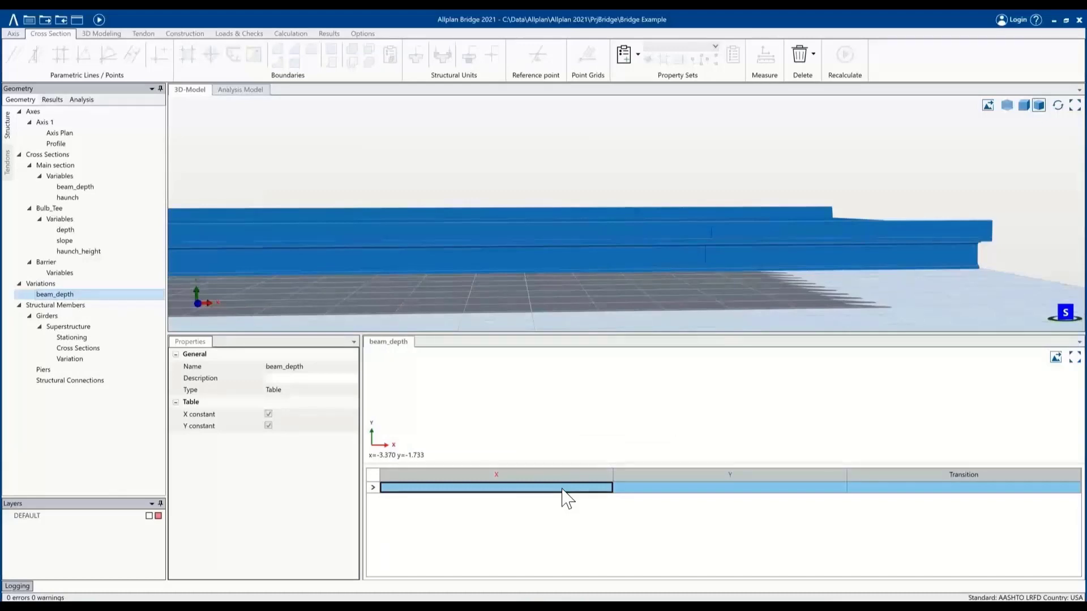
text(0)
key(Return)
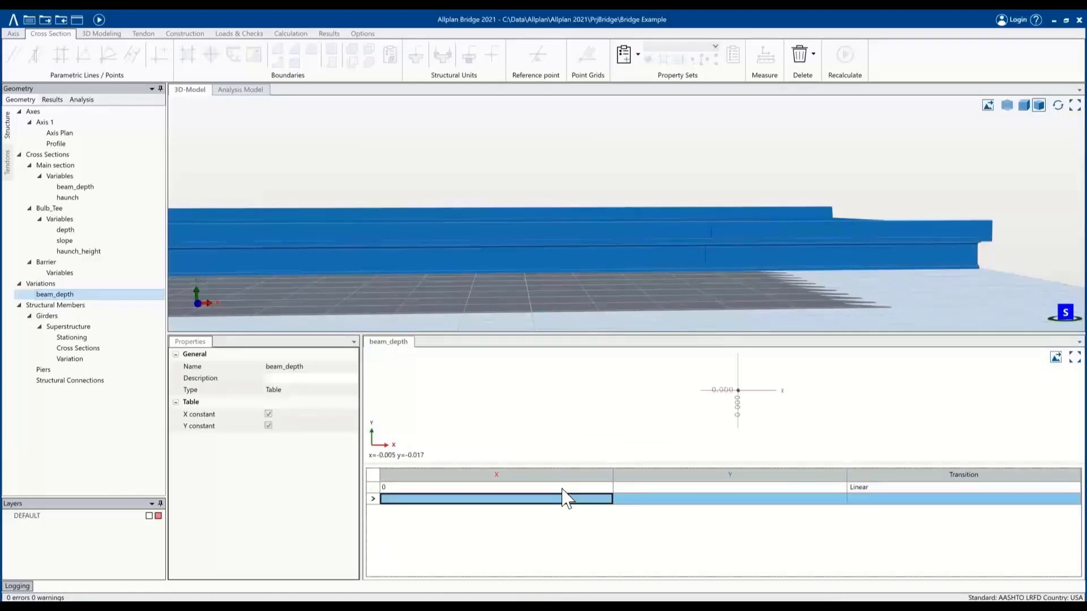
text(160)
key(Return)
text(225)
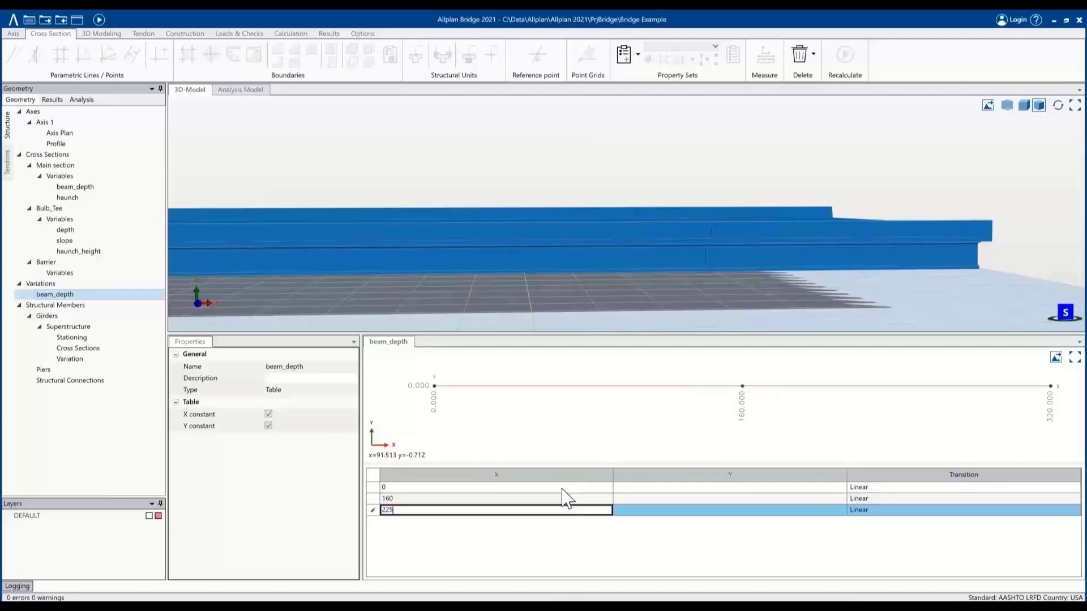
Set the transition of all three beam_depth table rows to Free.
double_click(871, 488)
click(876, 498)
click(882, 500)
click(884, 501)
click(888, 509)
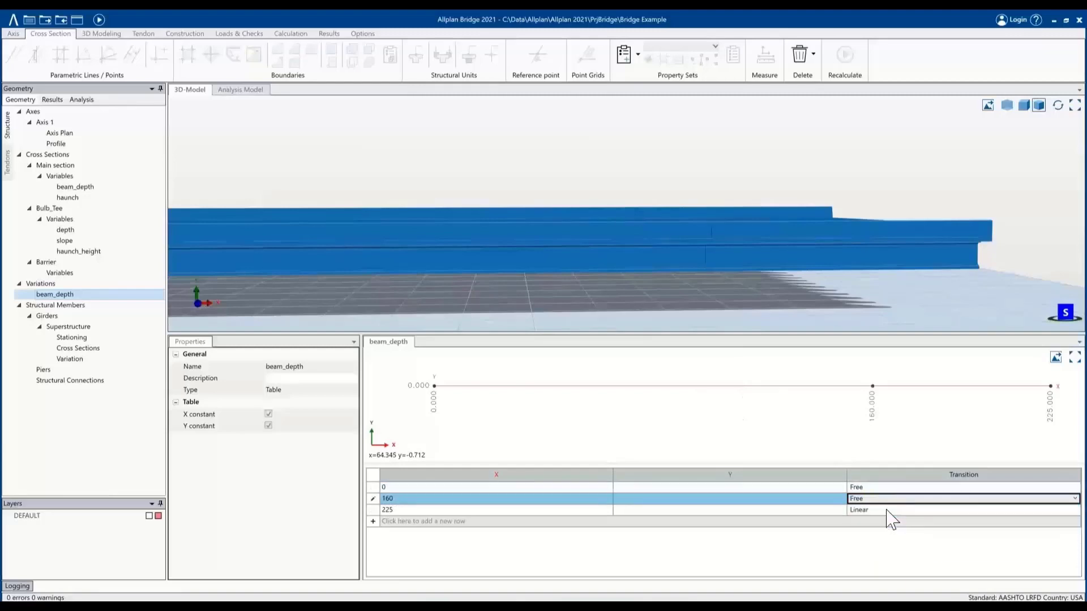
click(889, 511)
click(890, 512)
click(892, 523)
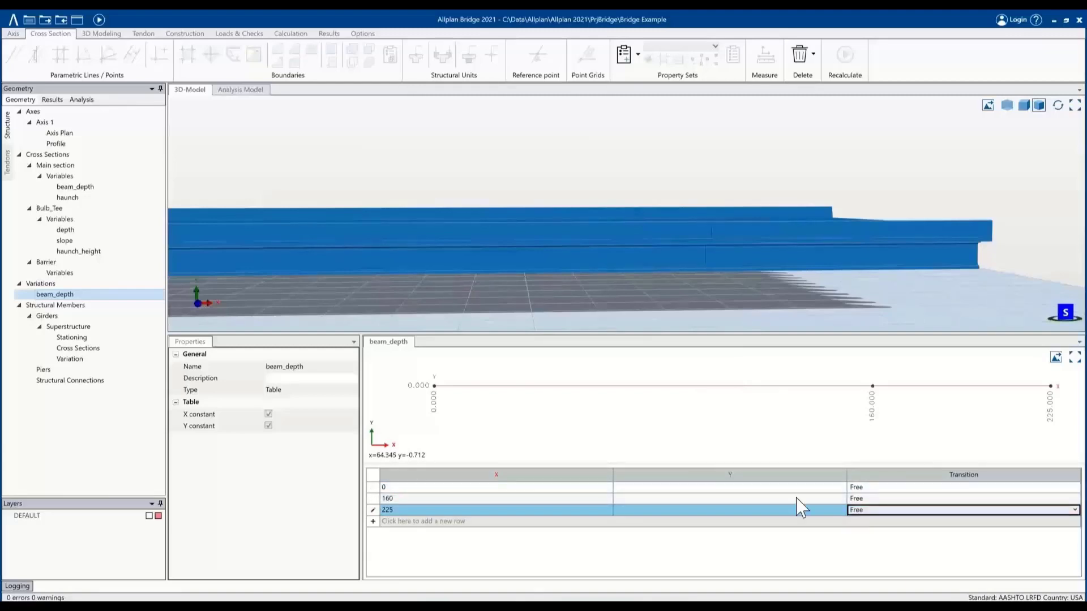
Enter Y values of 6.5 at X 0, 3.5 at X 160 and 3.5 at X 225.
click(757, 487)
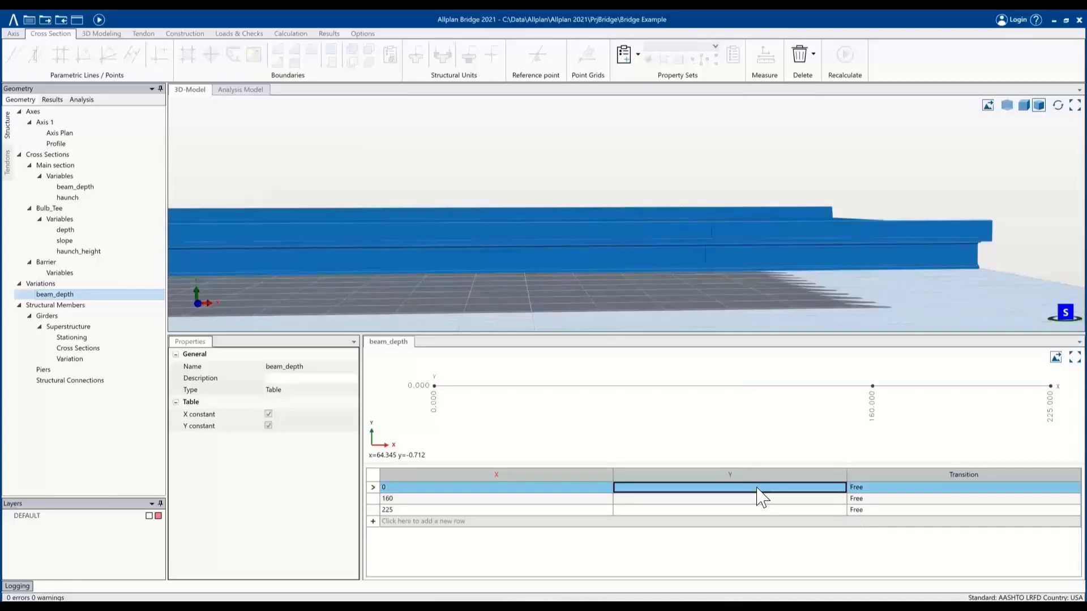
click(757, 488)
text(6)
key(Return)
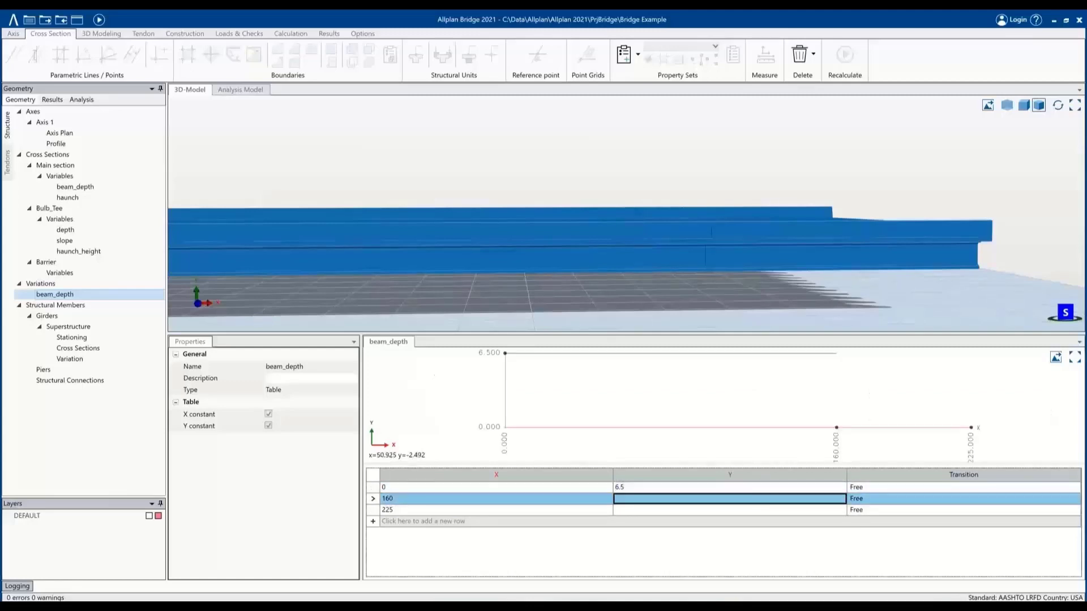
text(3)
key(Return)
text(3.5)
key(Return)
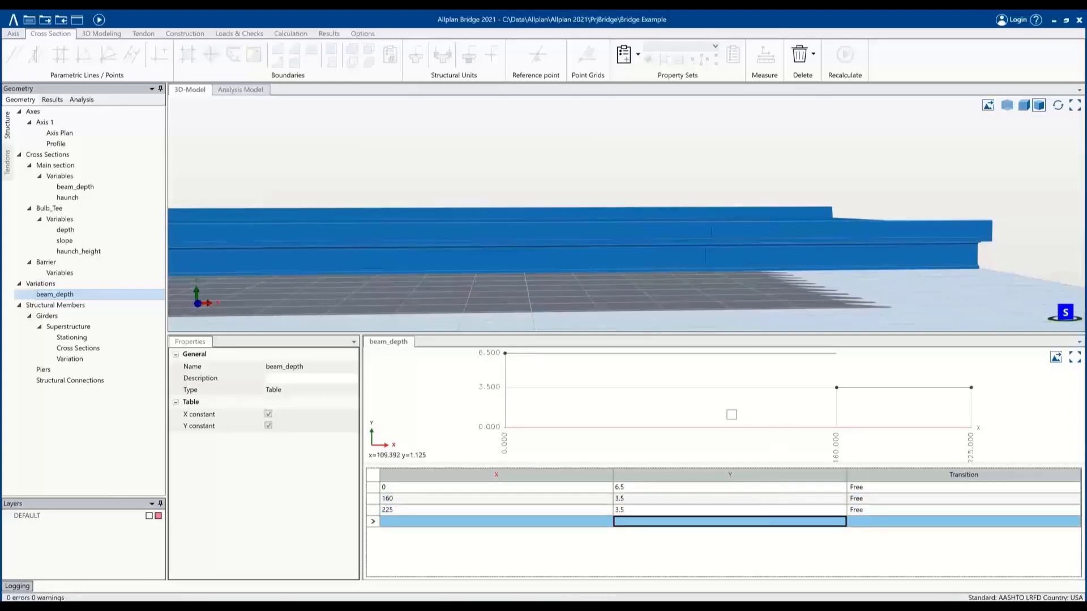
Try the Linear transition on the X 0 row of the beam_depth table.
click(887, 499)
click(883, 498)
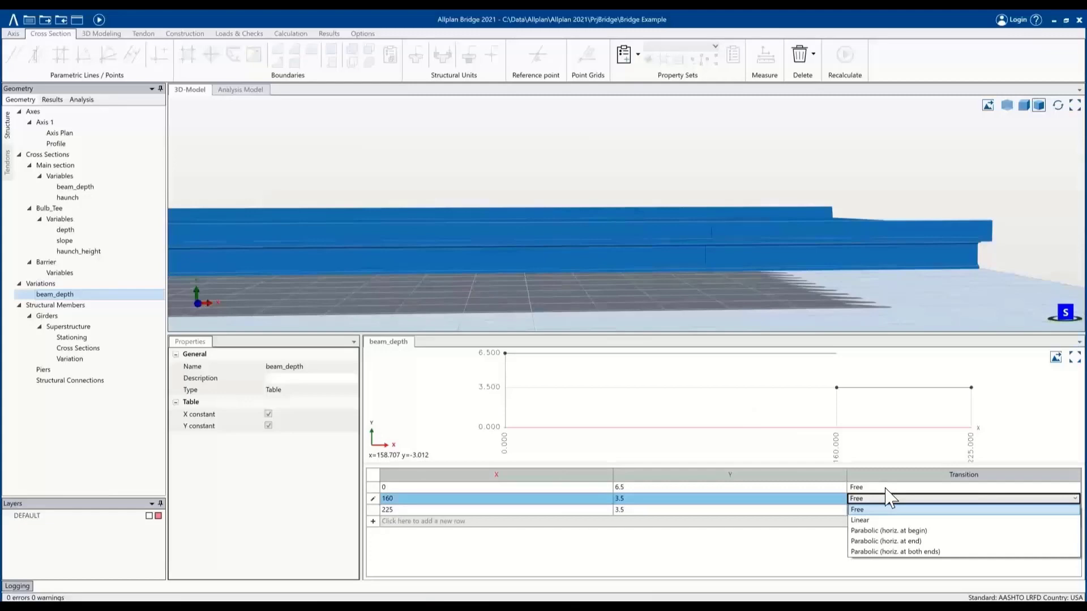
key(Down)
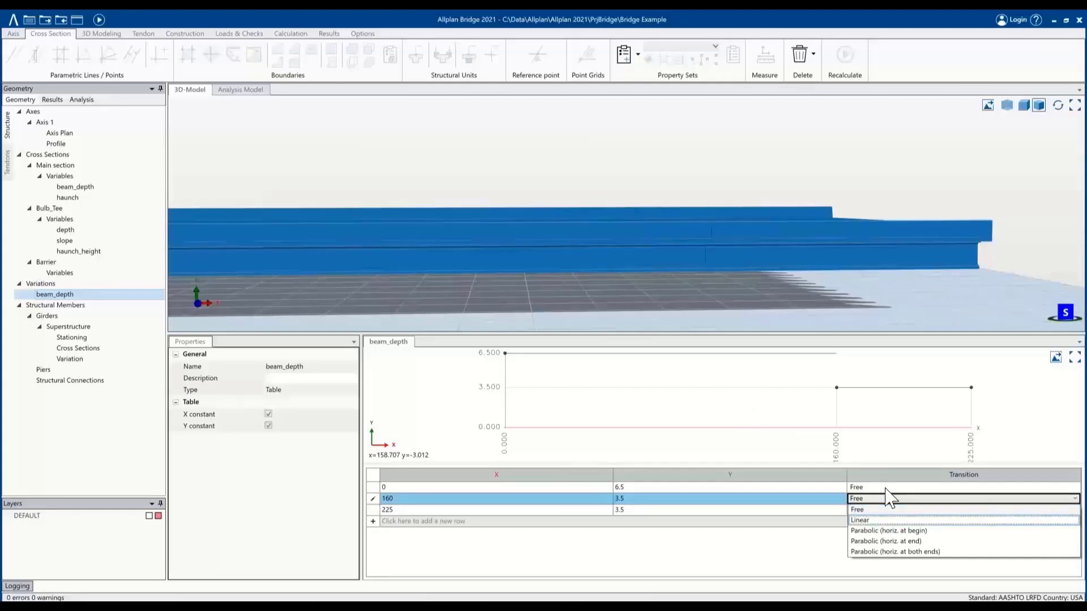
click(886, 488)
click(886, 488)
click(885, 509)
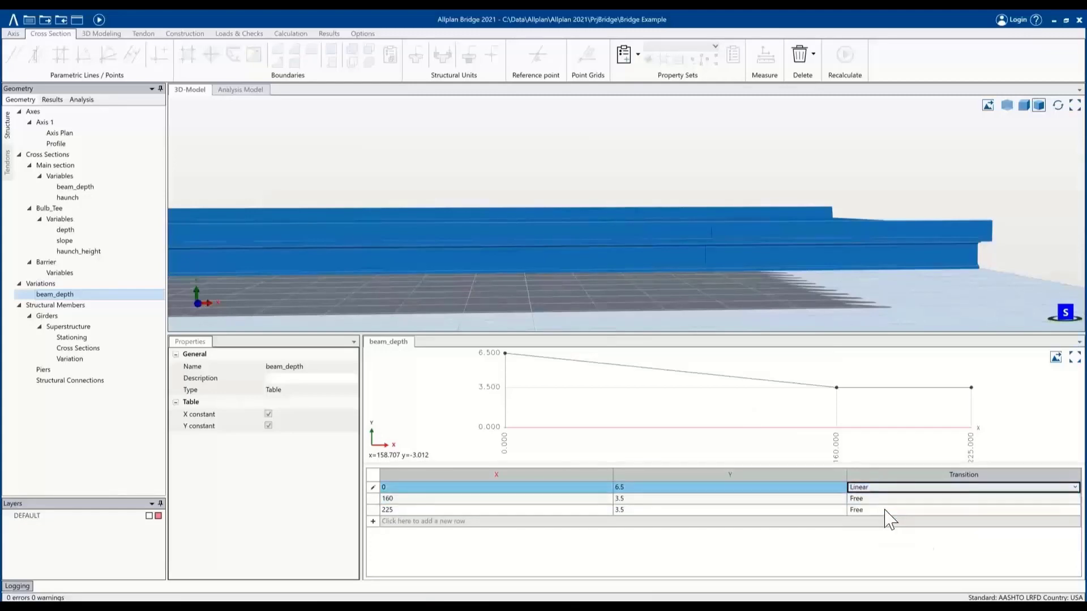
Try the parabolic transitions on the X 0 row of the beam_depth table and set it back to Free.
key(Down)
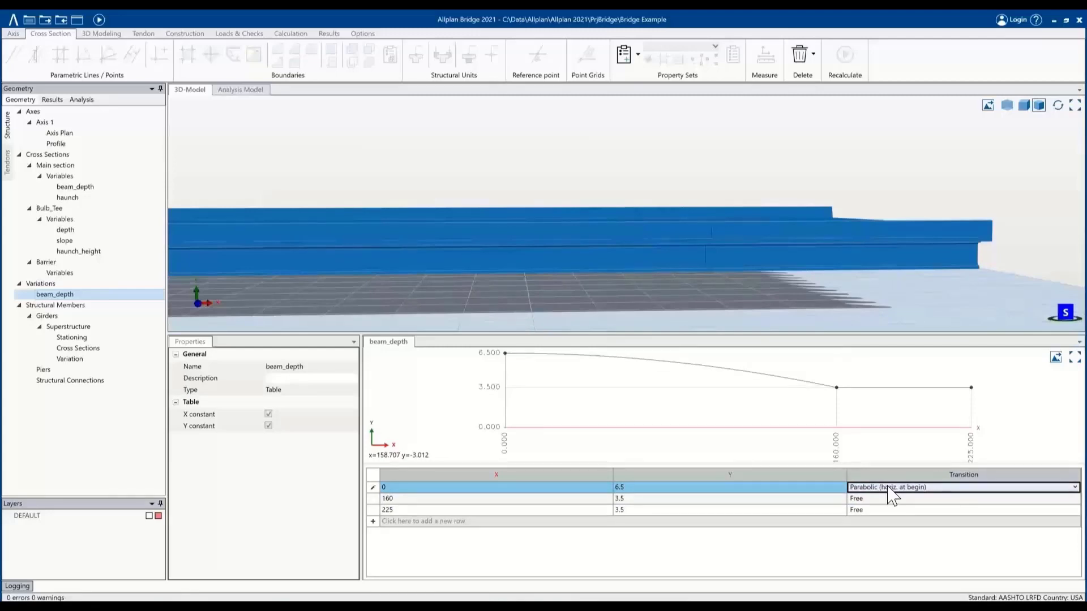
key(Down)
key(Down)
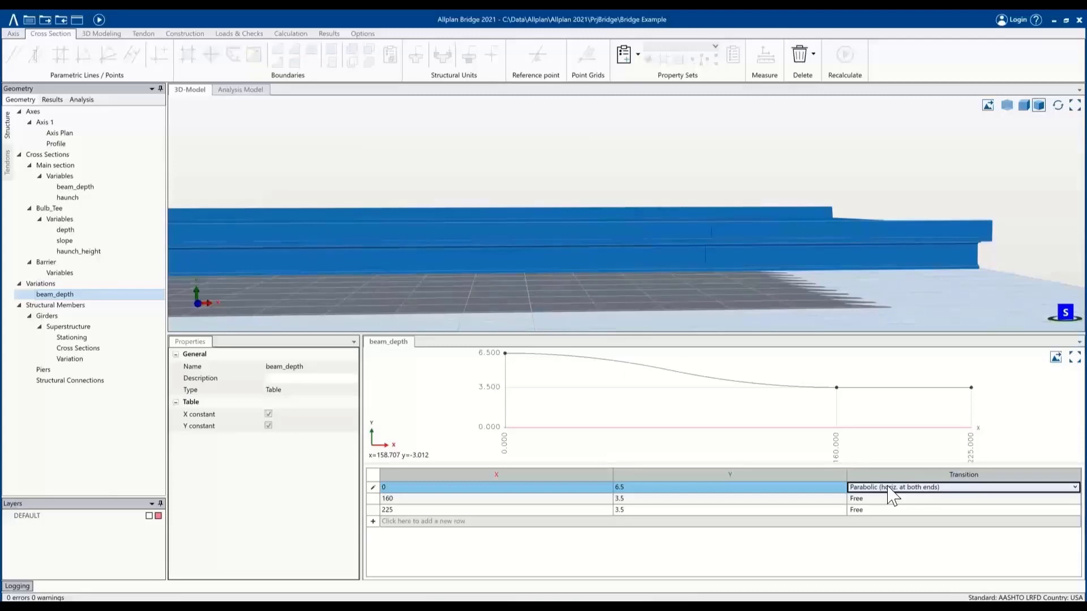
click(889, 495)
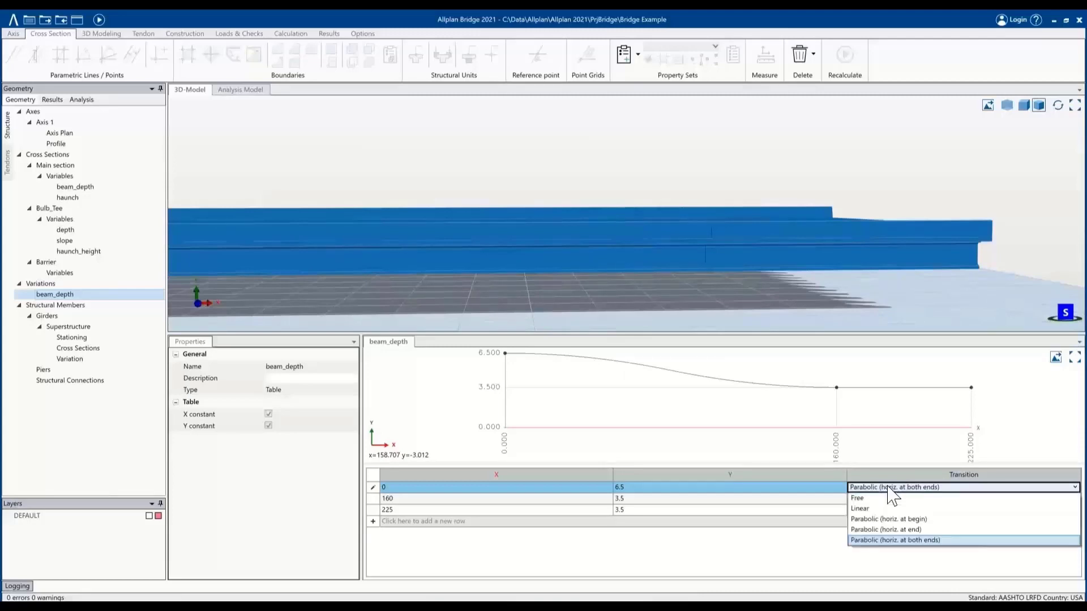
click(894, 497)
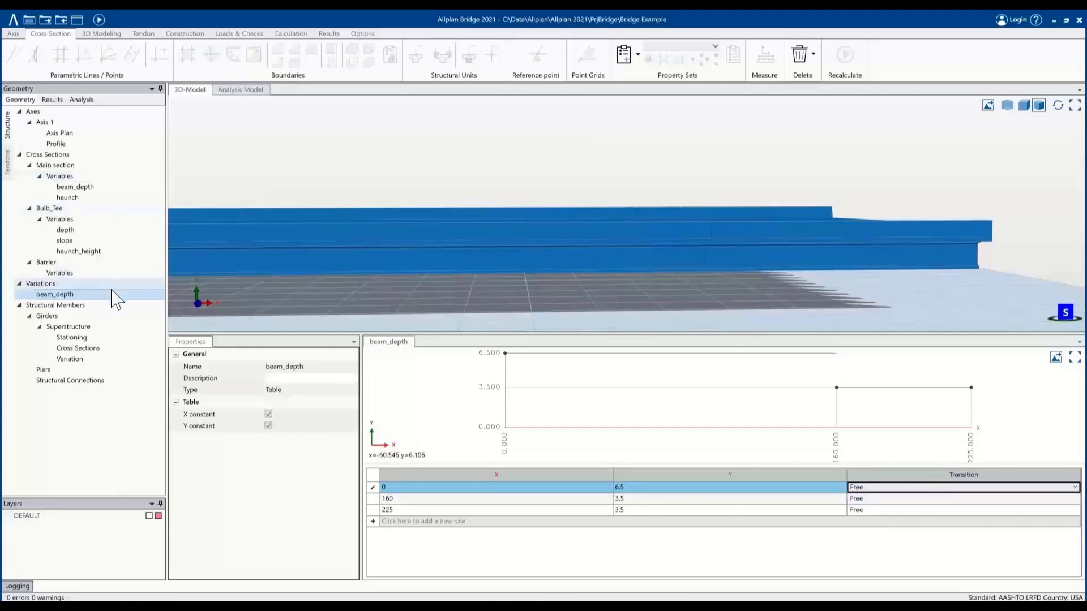
Assign the beam_depth variation to the beam_depth variable in the Superstructure's member variations and recalculate the model.
click(116, 359)
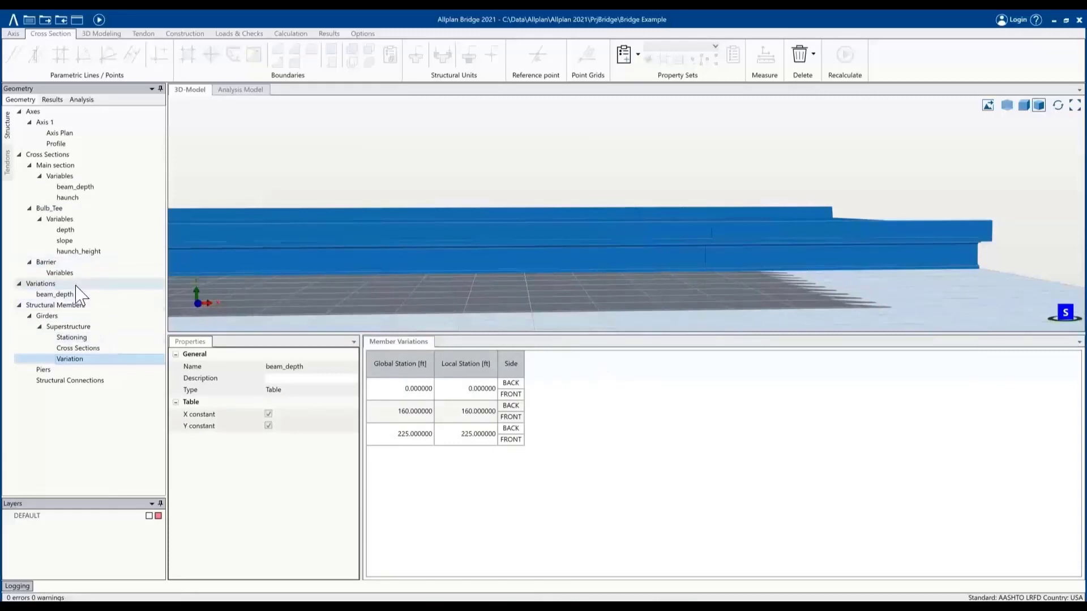
click(70, 326)
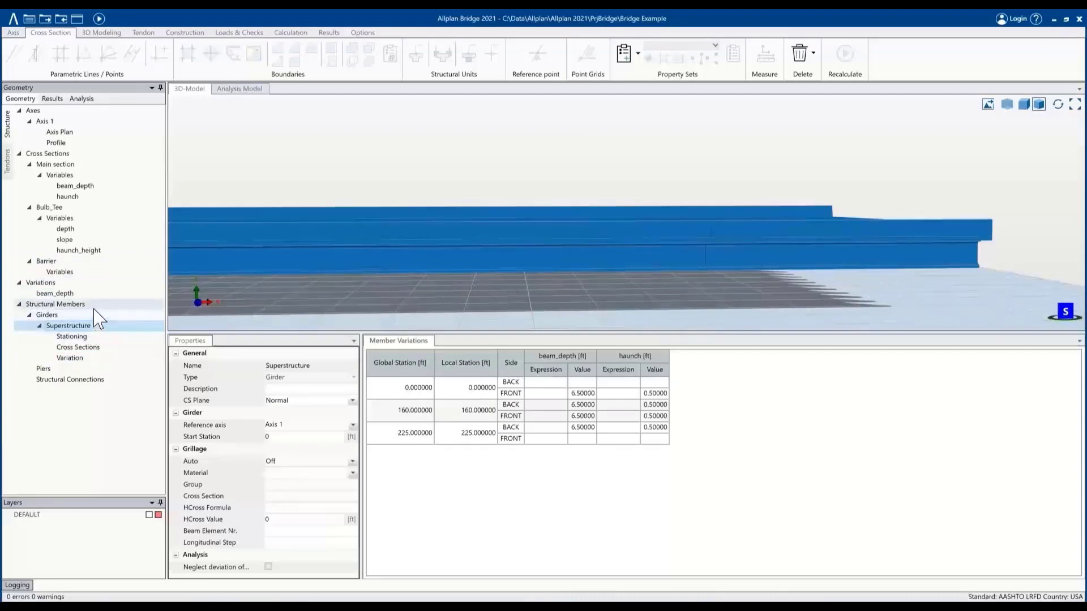
drag(86, 298, 583, 363)
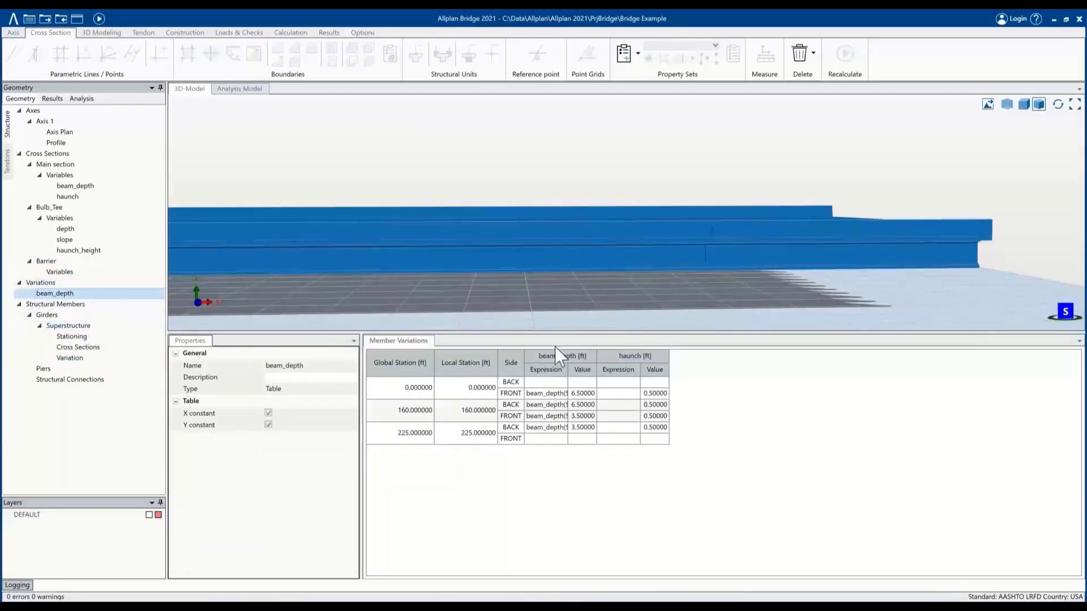
click(99, 20)
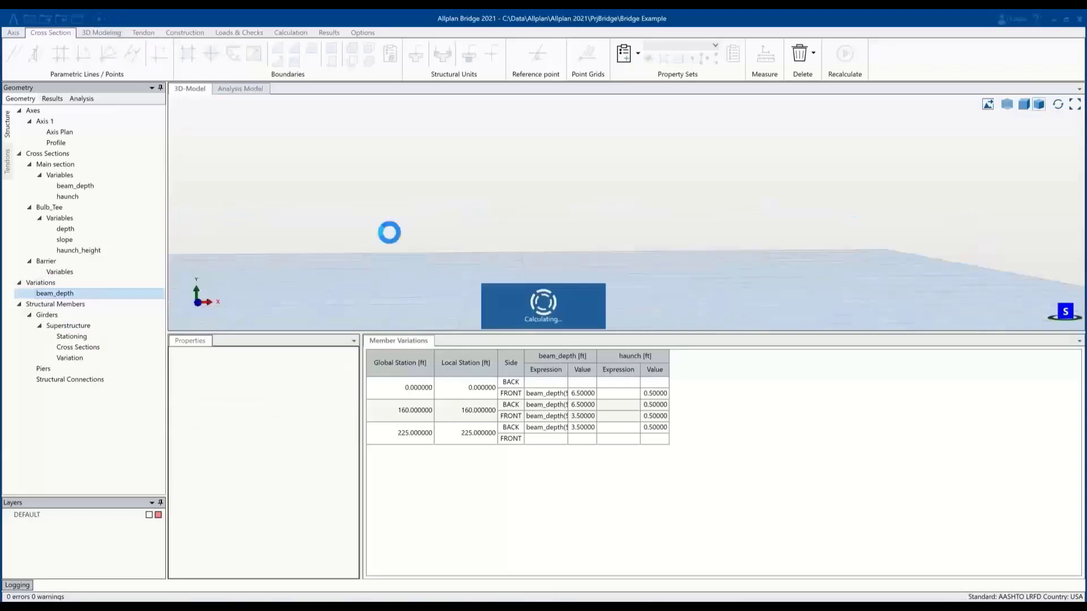
Examine the girder depth along the recalculated bridge from the side and from above.
scroll(378, 278, down, 4)
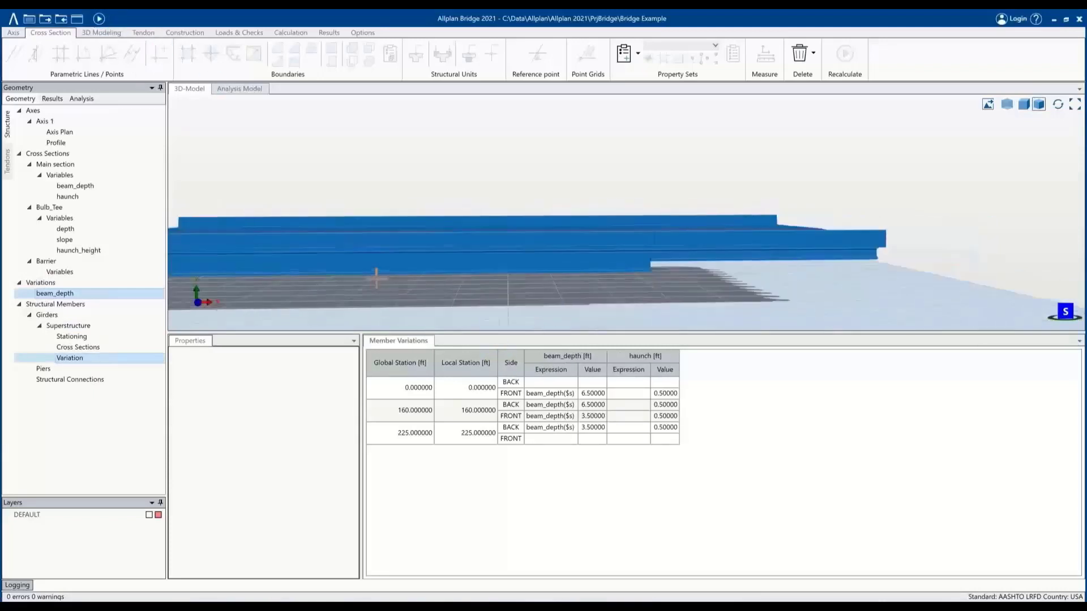
mouse_move(651, 292)
middle_down()
mouse_move(618, 286)
mouse_move(645, 282)
middle_up()
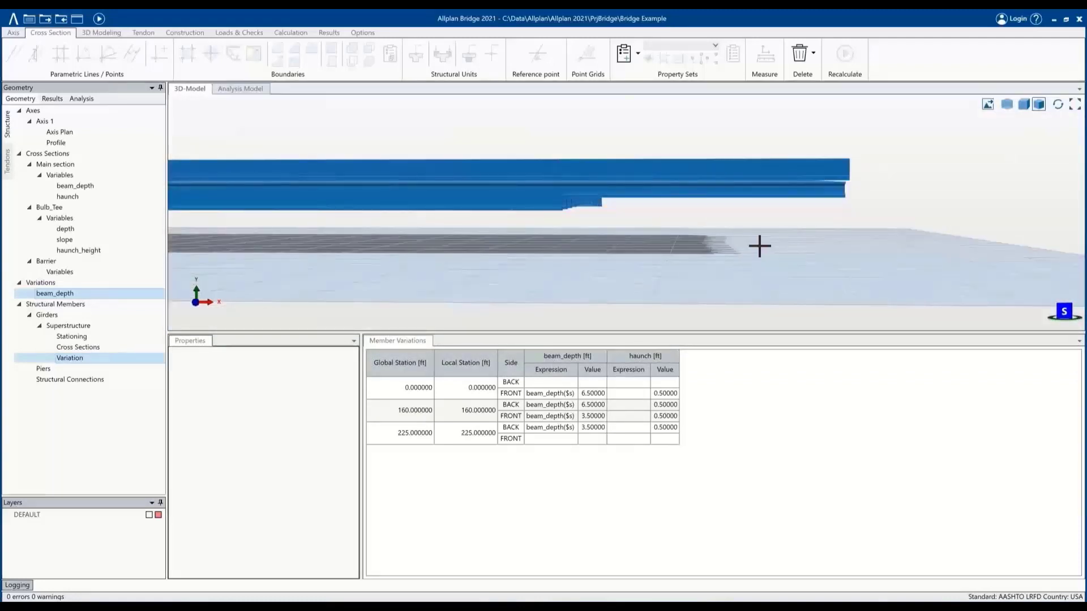
scroll(759, 245, down, 3)
scroll(756, 242, down, 1)
middle_drag(665, 237, 668, 254)
scroll(672, 257, down, 1)
drag(1065, 313, 1064, 325)
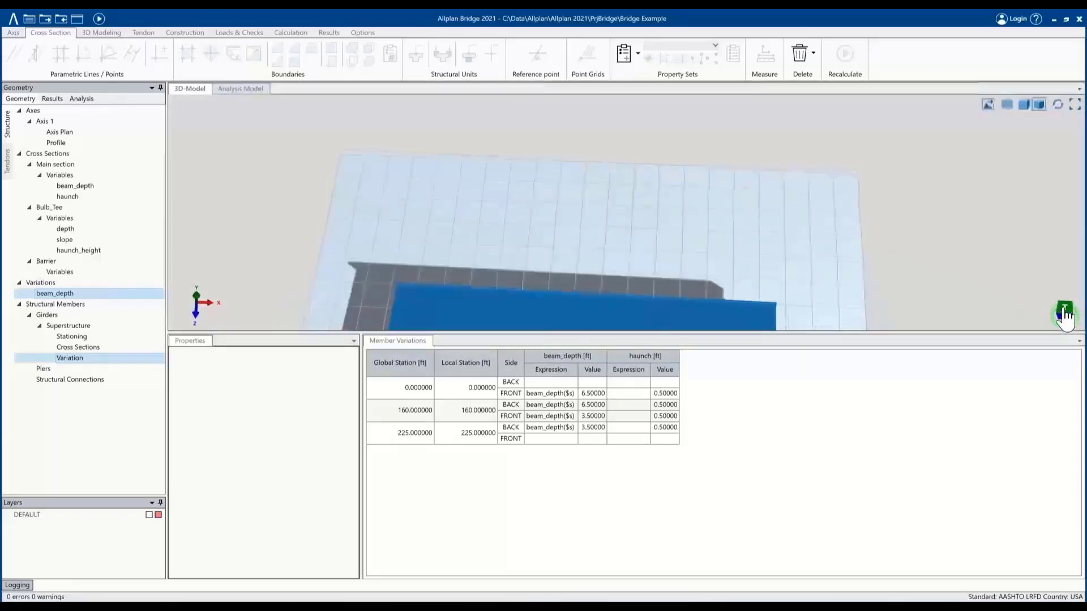
click(1064, 312)
click(1060, 106)
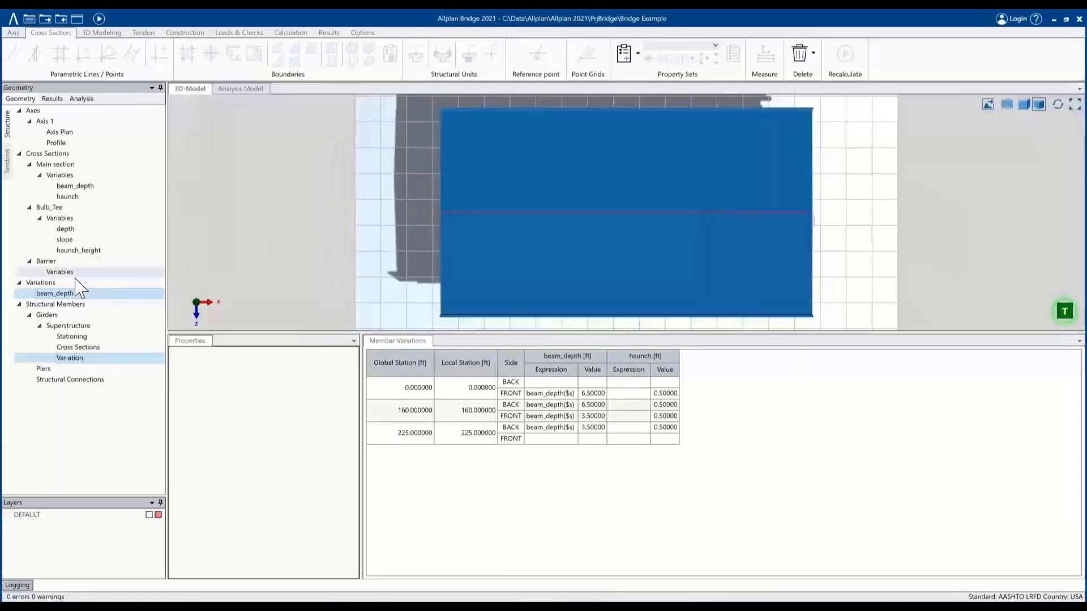
Set the Skew about Y angle of the Superstructure's cross sections to 20 degrees at stations 0, 160 and 225.
click(97, 347)
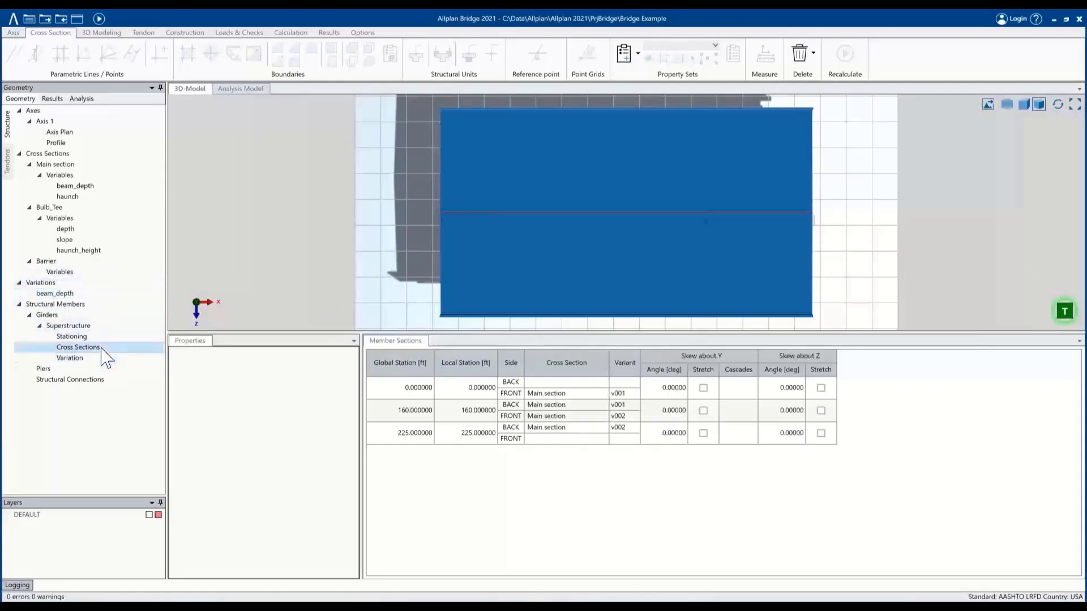
click(673, 397)
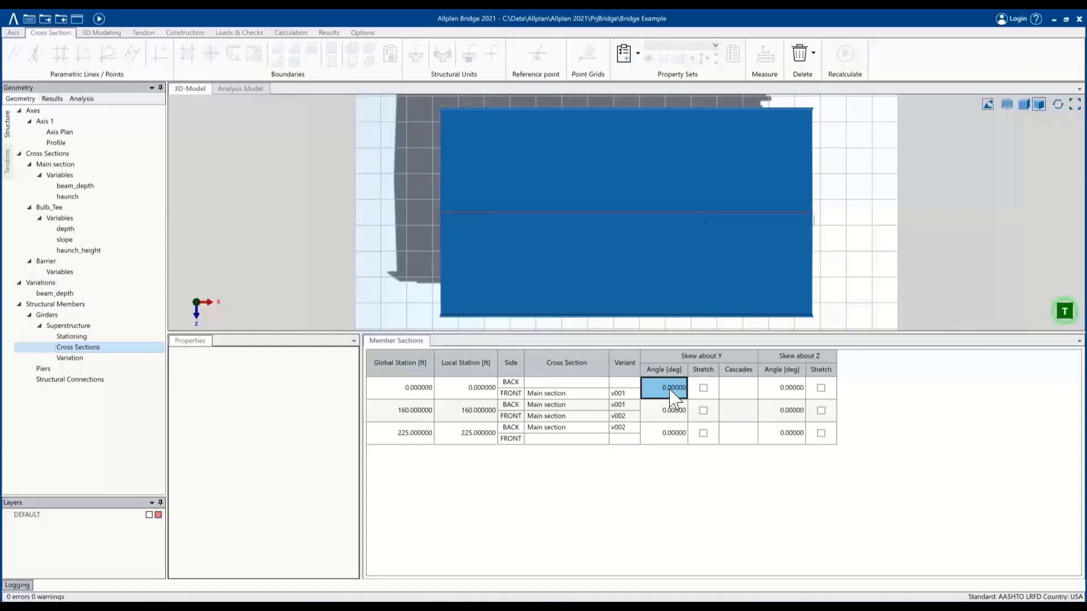
click(670, 390)
drag(652, 390, 712, 396)
key(Return)
text(20)
key(Return)
text(20)
key(Return)
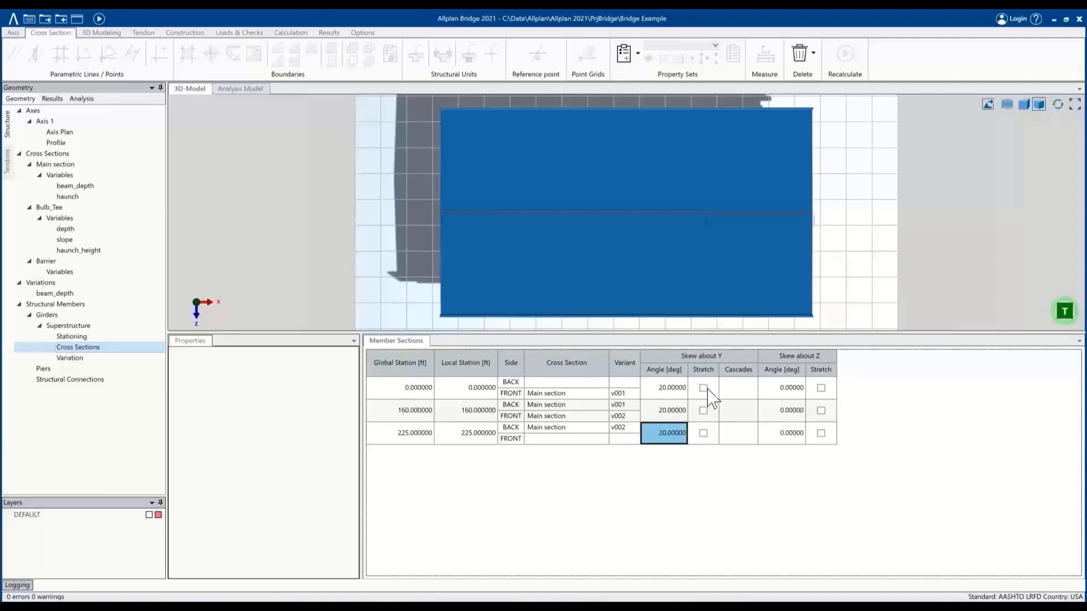
Enable Stretch for the skew about Y at all three Superstructure stations and recalculate the model.
click(703, 388)
click(703, 410)
click(703, 433)
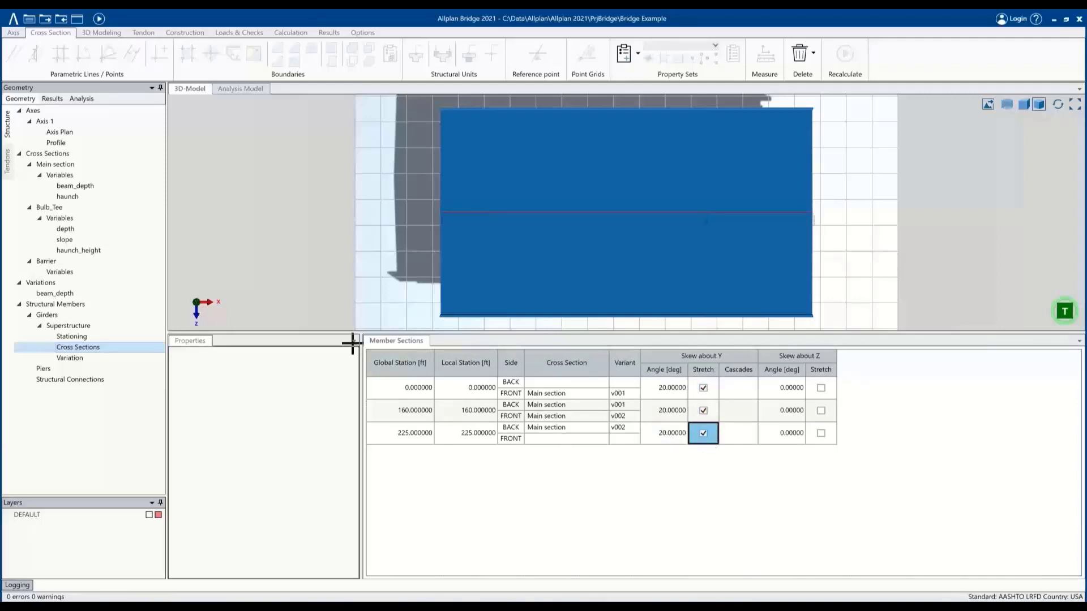
click(98, 18)
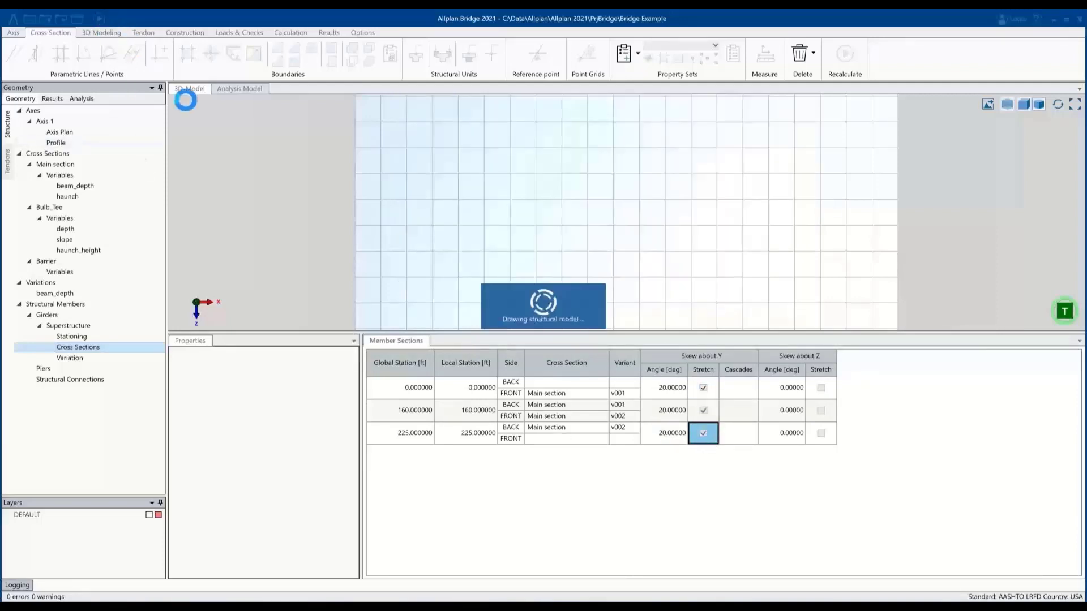
scroll(247, 163, down, 3)
middle_drag(573, 293, 545, 225)
scroll(633, 282, up, 4)
middle_drag(632, 282, 718, 283)
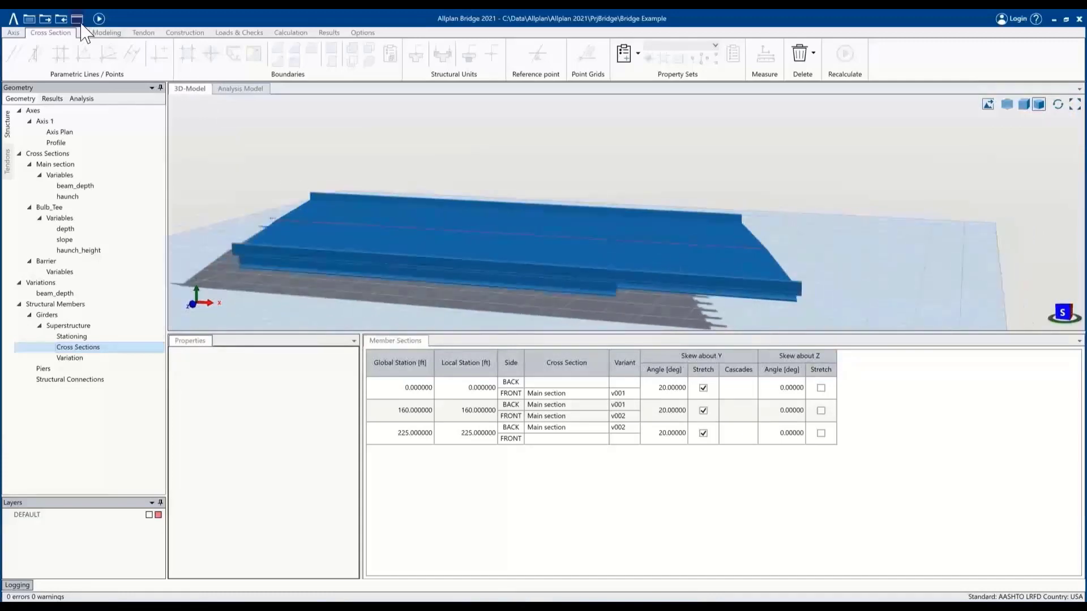
Import the TCL file 2_Skewed Girder Bridge - Superstructure.tcl into the project.
click(60, 19)
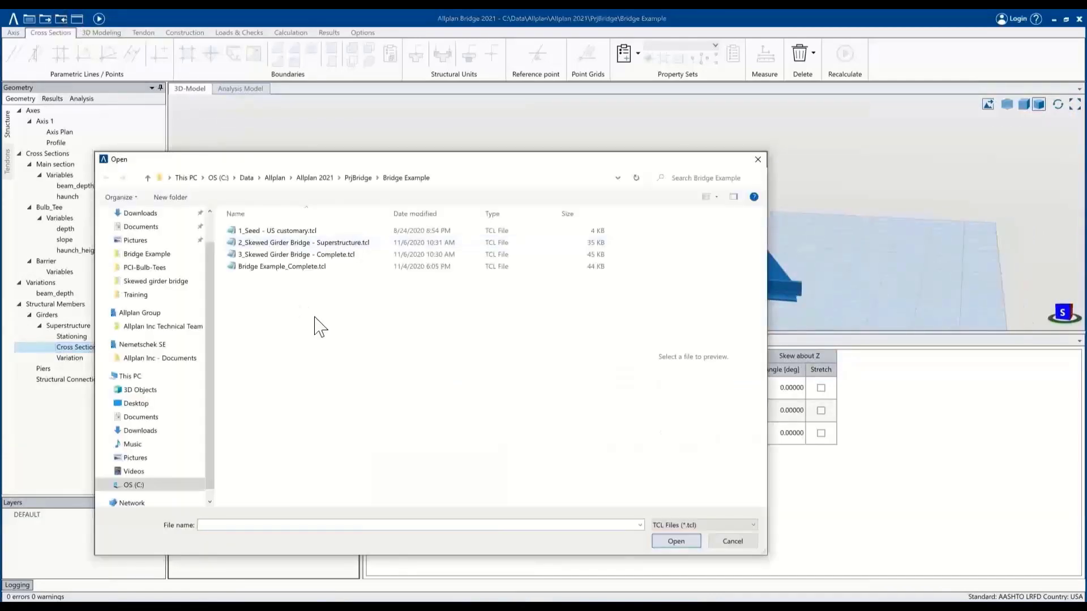
click(351, 244)
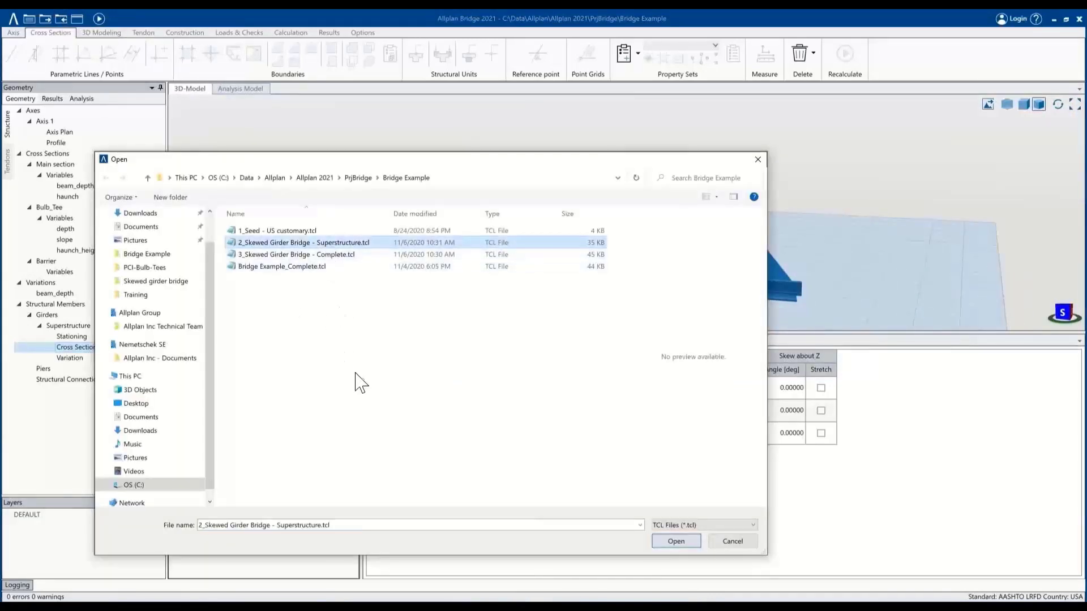
click(675, 541)
click(590, 352)
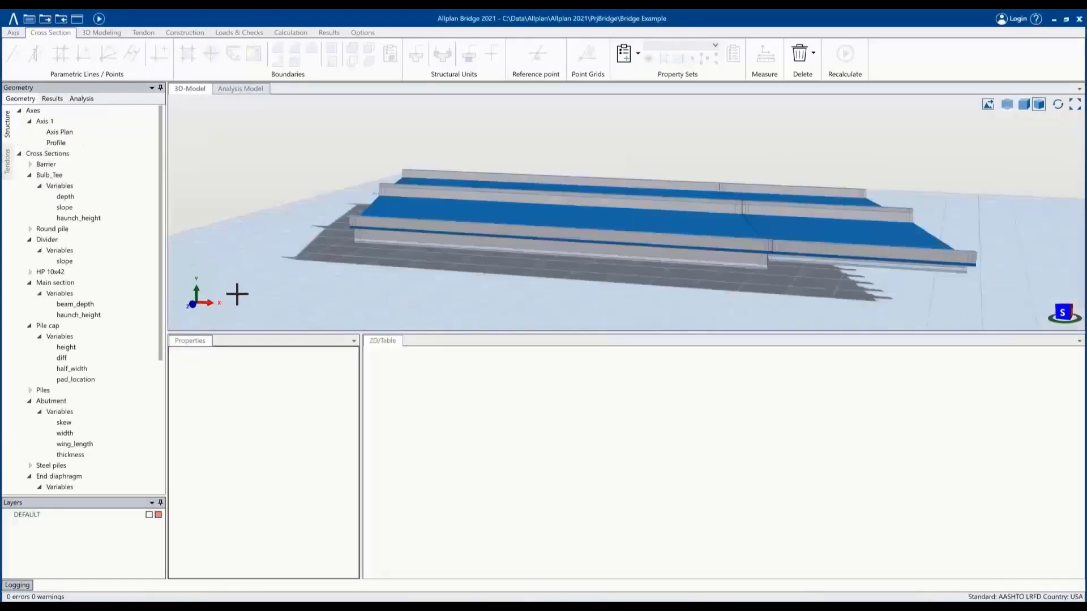
scroll(237, 294, down, 1)
middle_drag(431, 274, 464, 294)
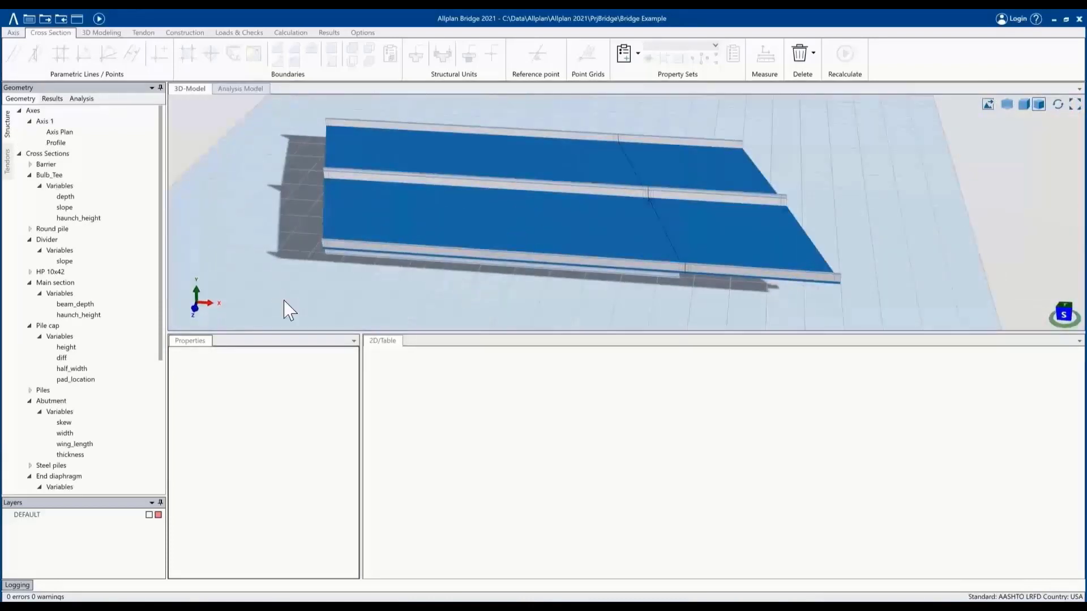
Collapse all cross sections in the structure tree and examine the Superstructure's cross-section assignments by station alongside the model.
right_click(80, 161)
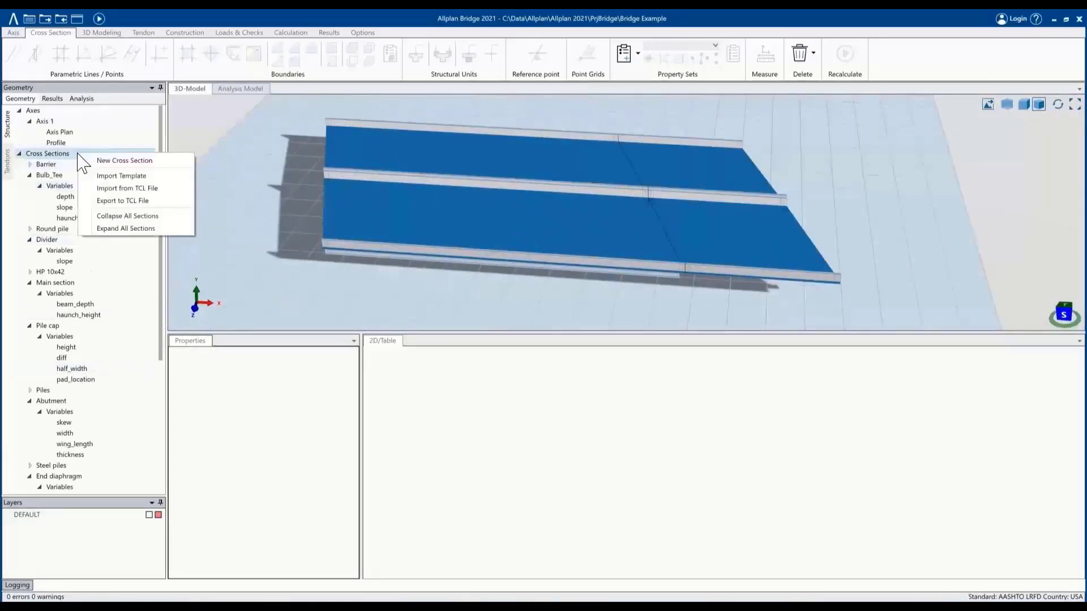
click(107, 216)
click(40, 337)
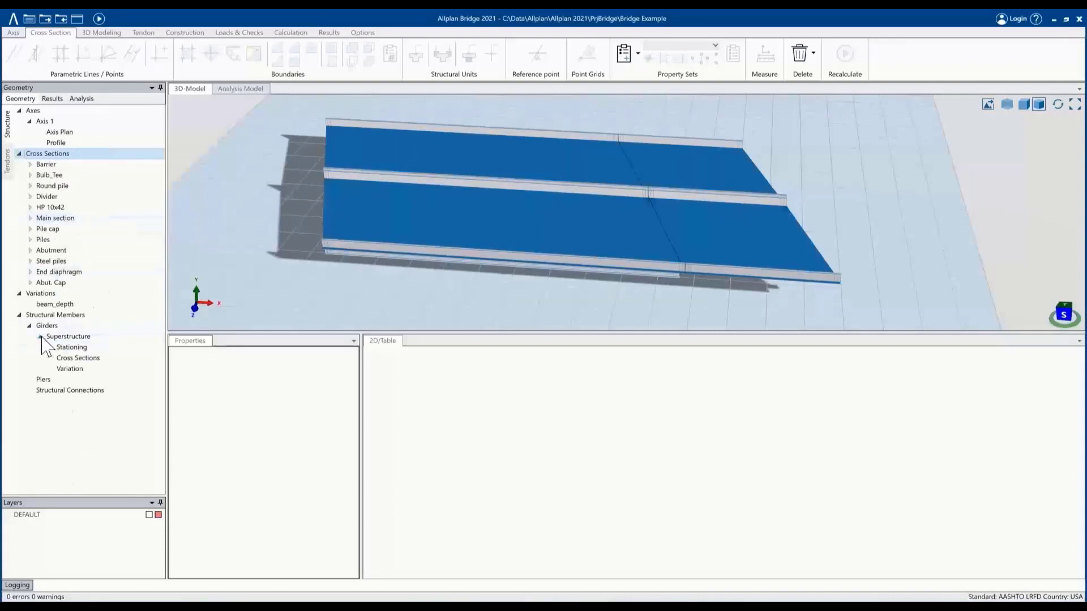
click(91, 361)
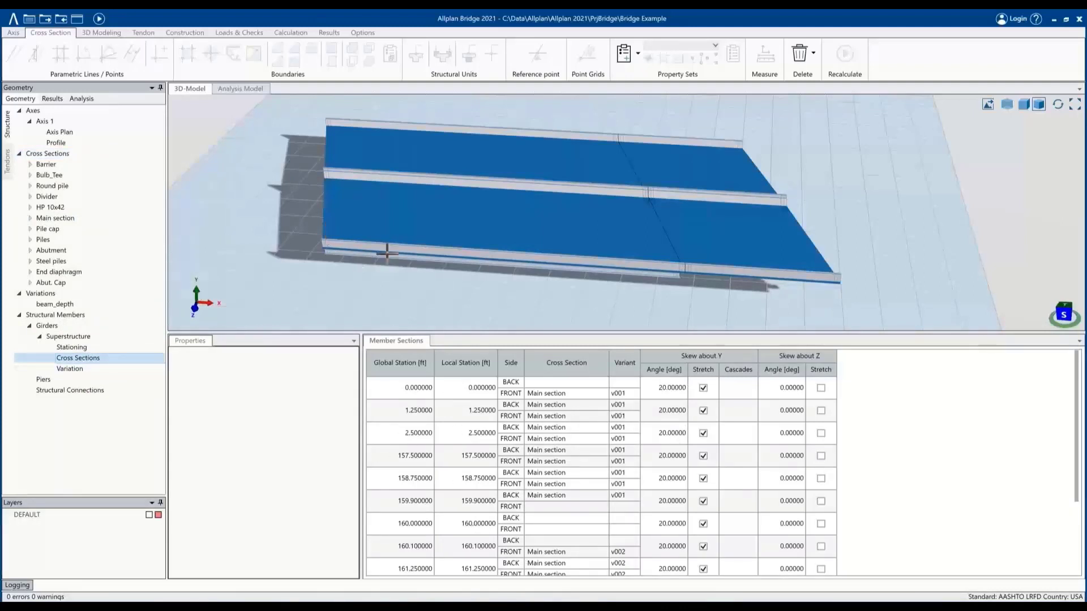
scroll(387, 258, down, 1)
middle_drag(393, 271, 428, 256)
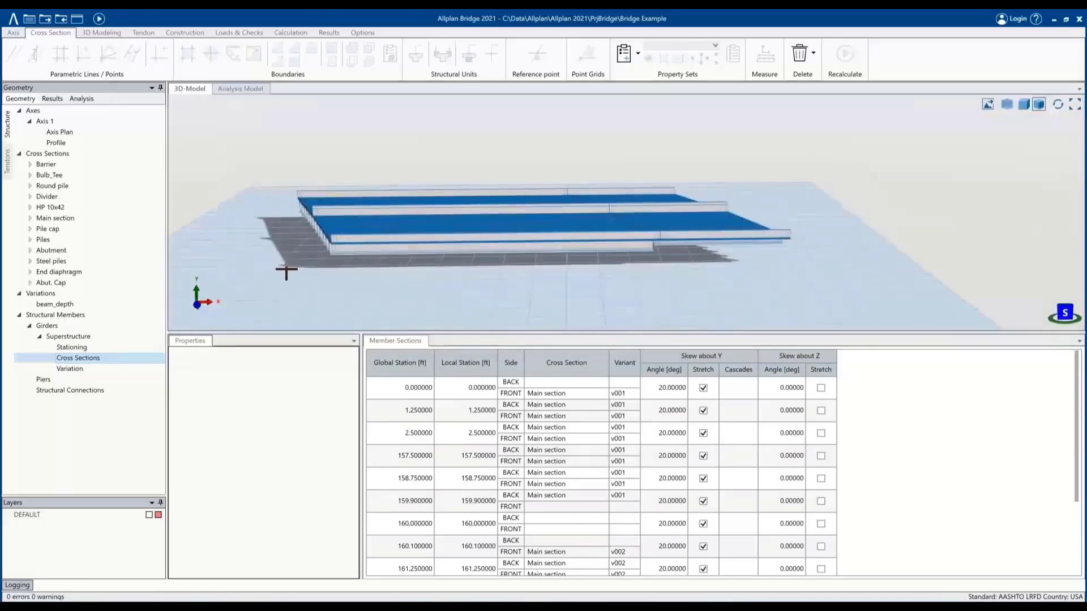